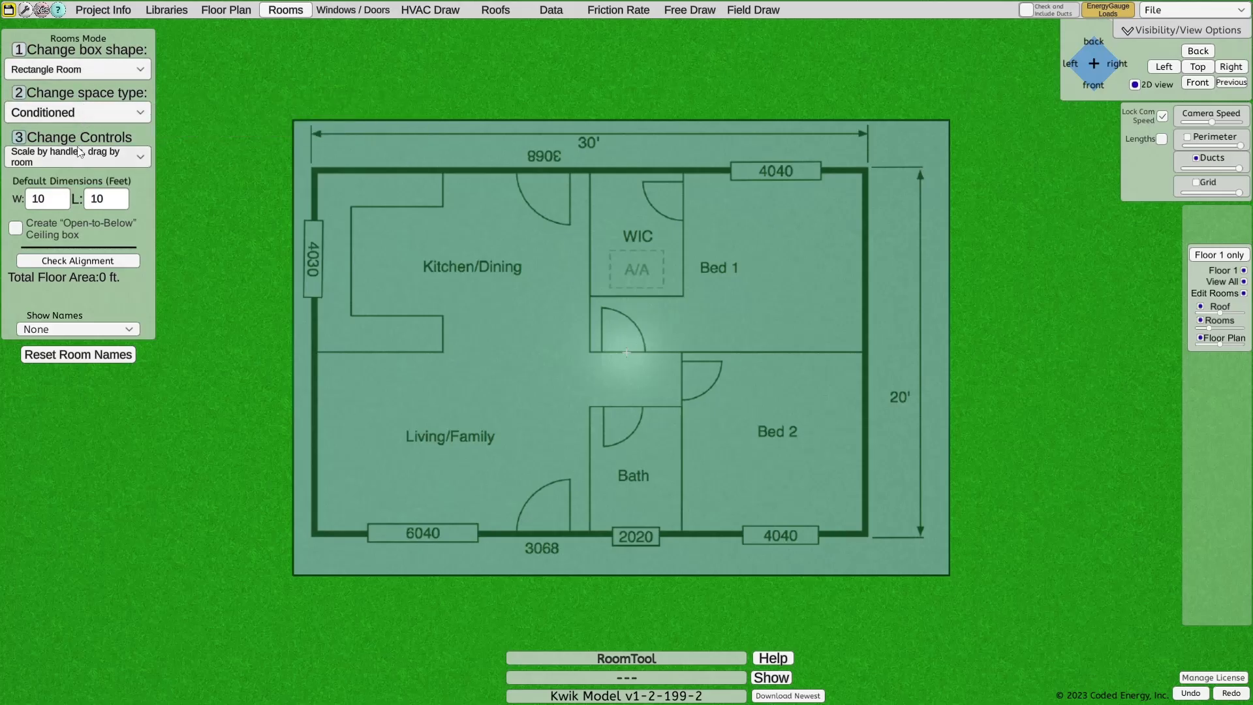
- Set new rooms to the Rectangle Room shape, Conditioned space type and "Scale by handles, drag by room" controls
{"action": "left_click", "coordinate": [69, 70]}
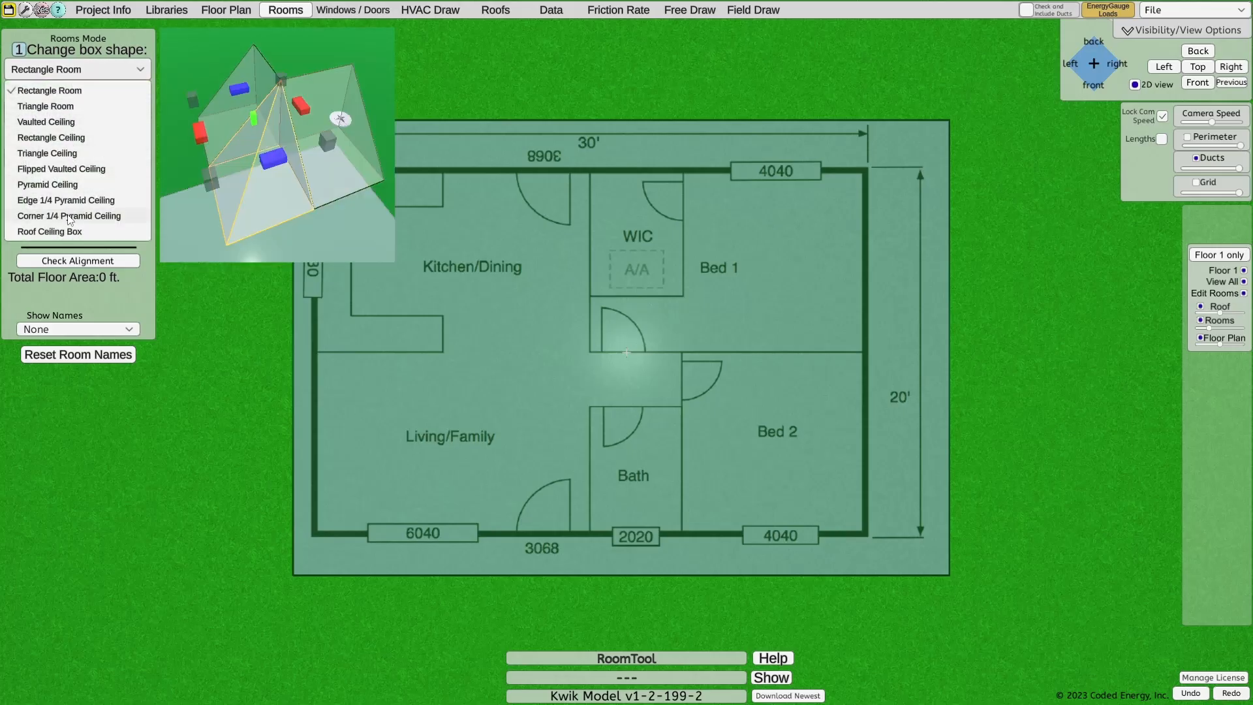
{"action": "left_click", "coordinate": [68, 97]}
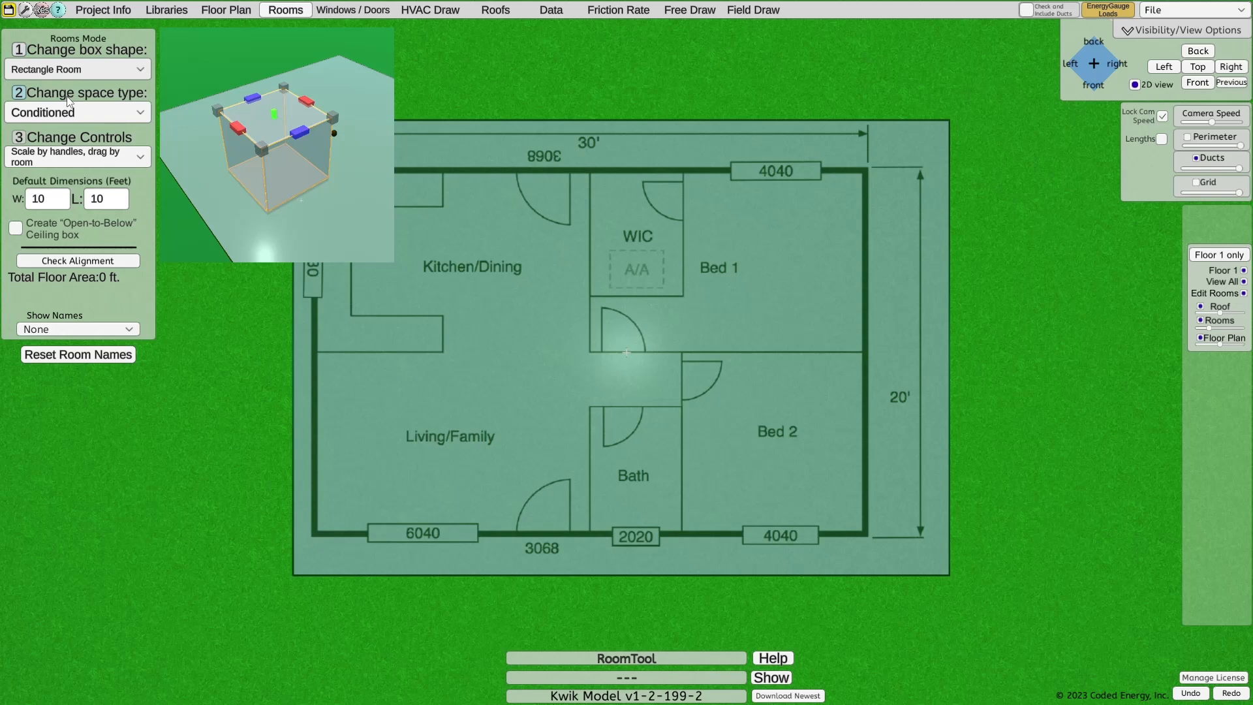
{"action": "left_click", "coordinate": [66, 96]}
{"action": "left_click", "coordinate": [90, 108]}
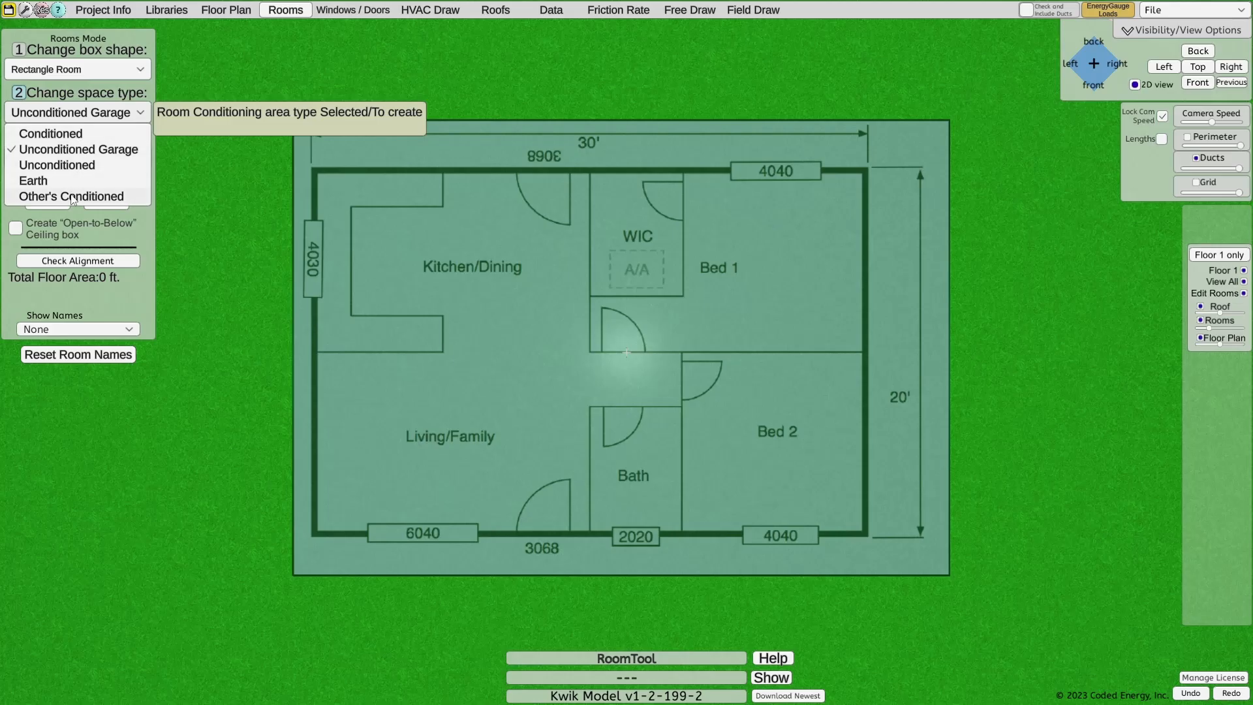
{"action": "left_click", "coordinate": [63, 134]}
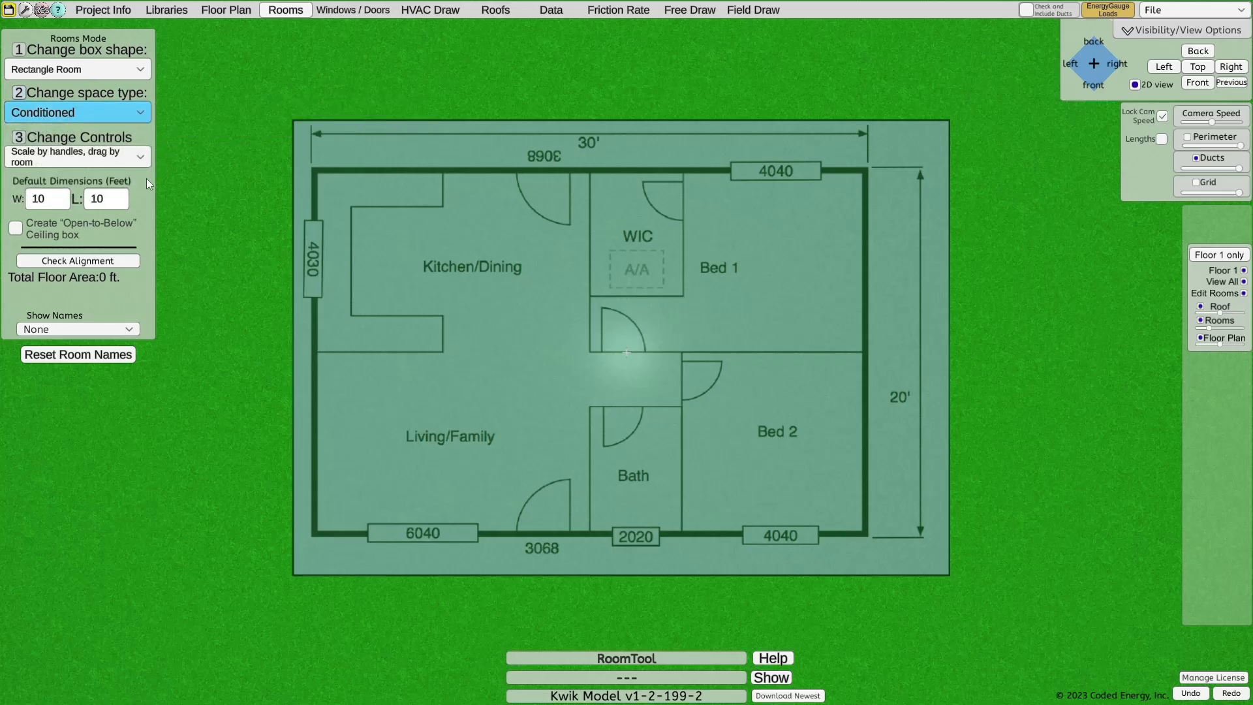
{"action": "left_click", "coordinate": [94, 155]}
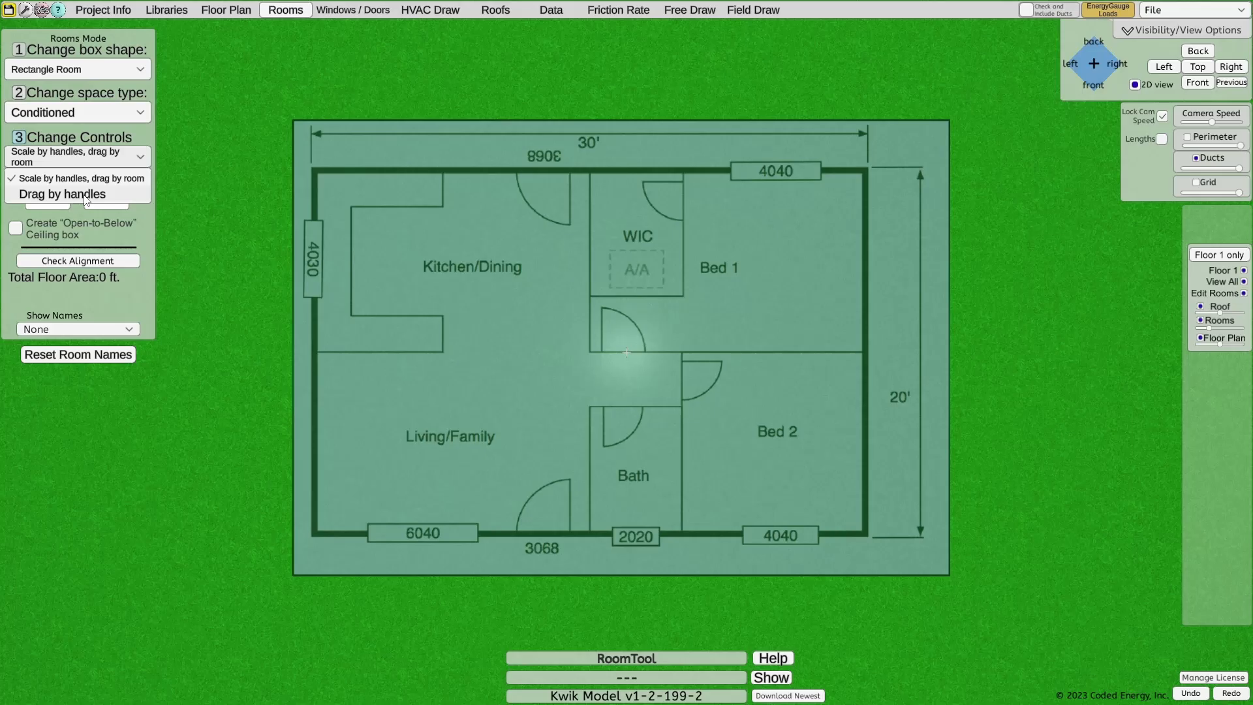
{"action": "left_click", "coordinate": [80, 178]}
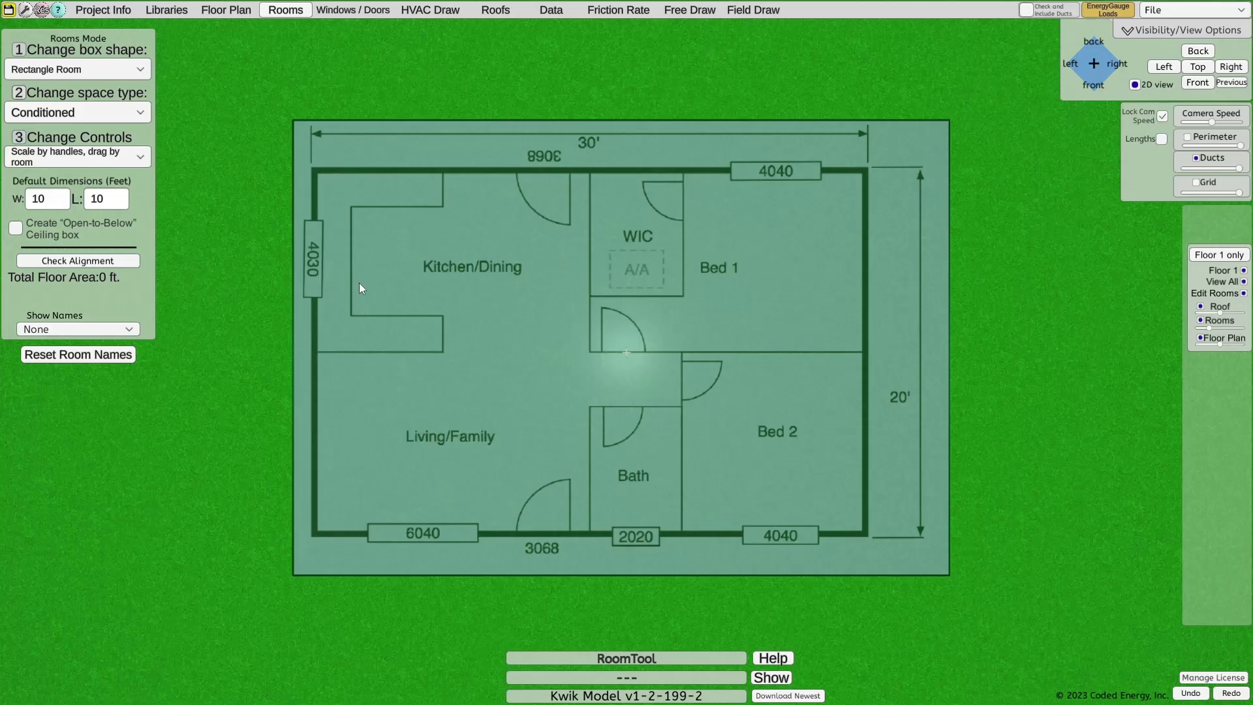
- Place a room box over the Kitchen/Dining area and fit it to the plan at 15 by 10 ft
{"action": "left_click", "coordinate": [394, 234]}
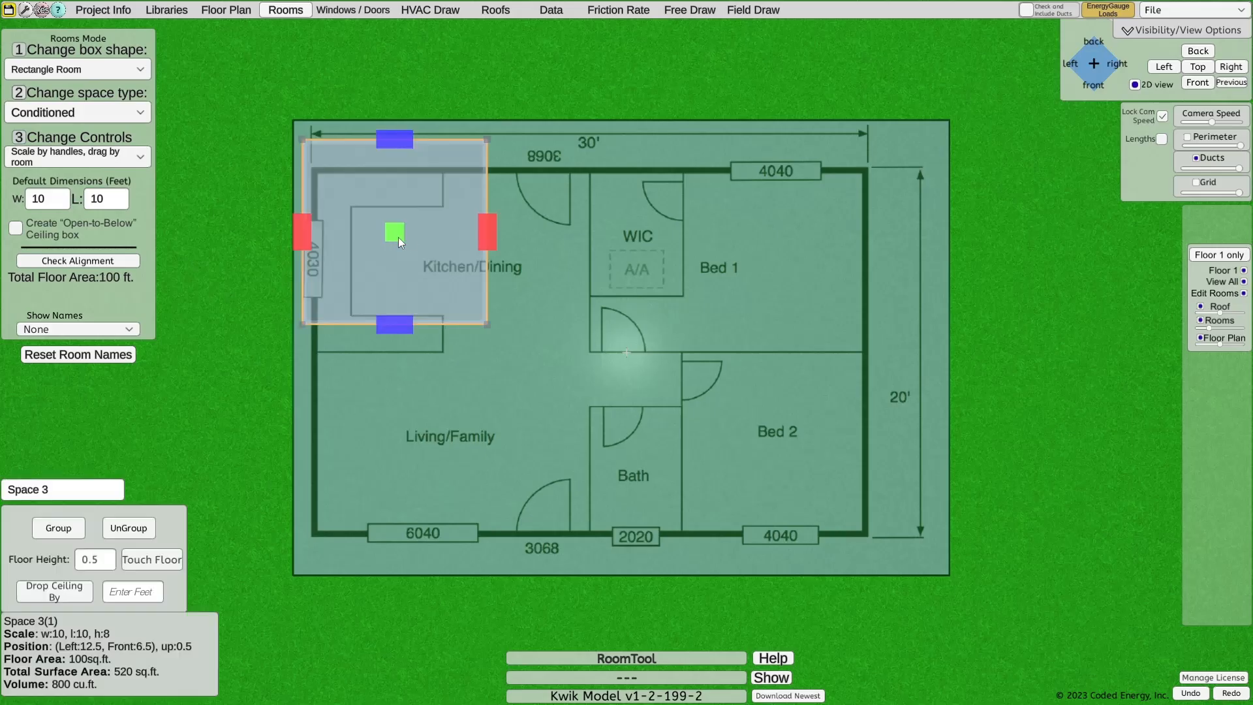
{"action": "left_click_drag", "start_coordinate": [416, 196], "coordinate": [470, 249]}
{"action": "mouse_move", "coordinate": [450, 185]}
{"action": "left_mouse_down"}
{"action": "mouse_move", "coordinate": [451, 201]}
{"action": "mouse_move", "coordinate": [456, 163]}
{"action": "mouse_move", "coordinate": [460, 205]}
{"action": "left_mouse_up"}
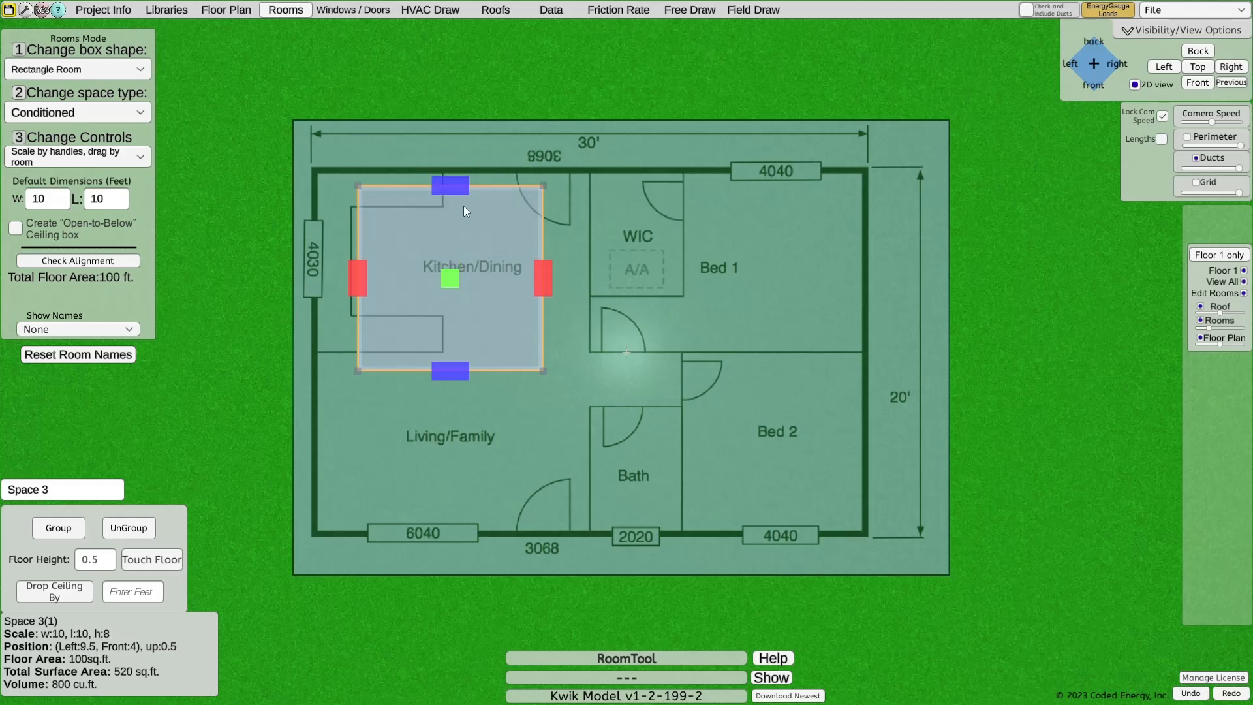
{"action": "left_click_drag", "start_coordinate": [551, 290], "coordinate": [529, 272]}
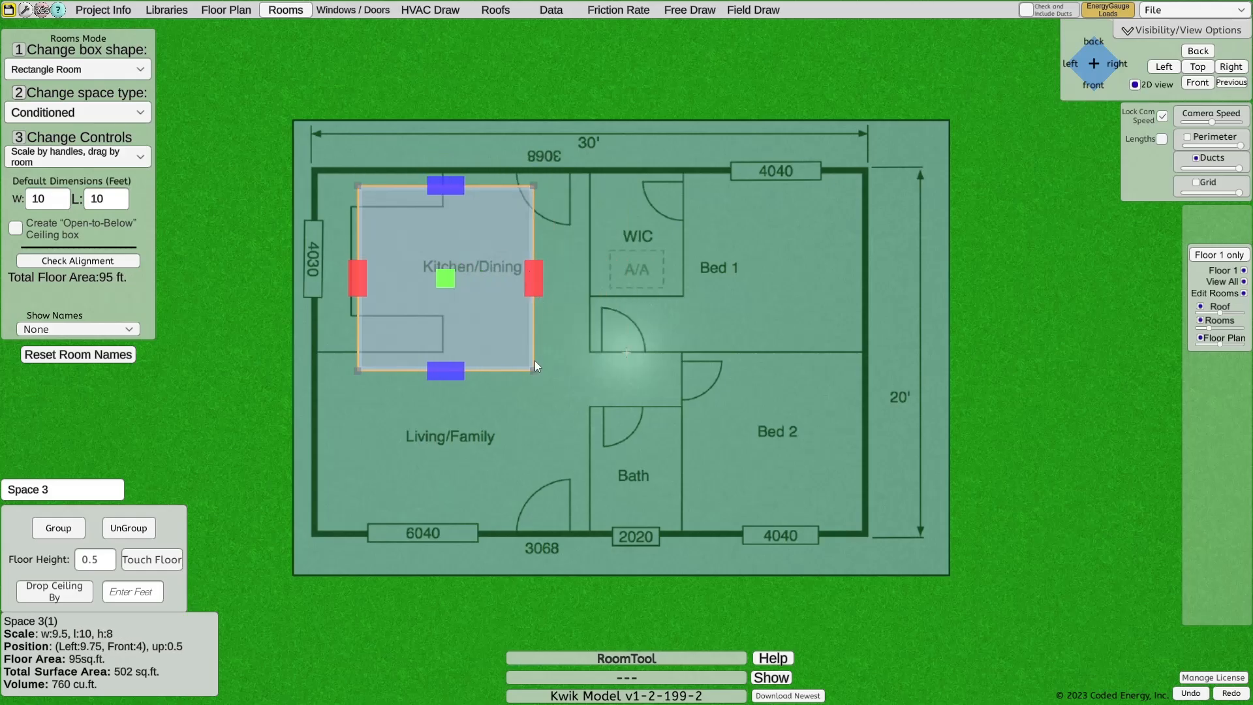
{"action": "left_click_drag", "start_coordinate": [534, 369], "coordinate": [584, 371]}
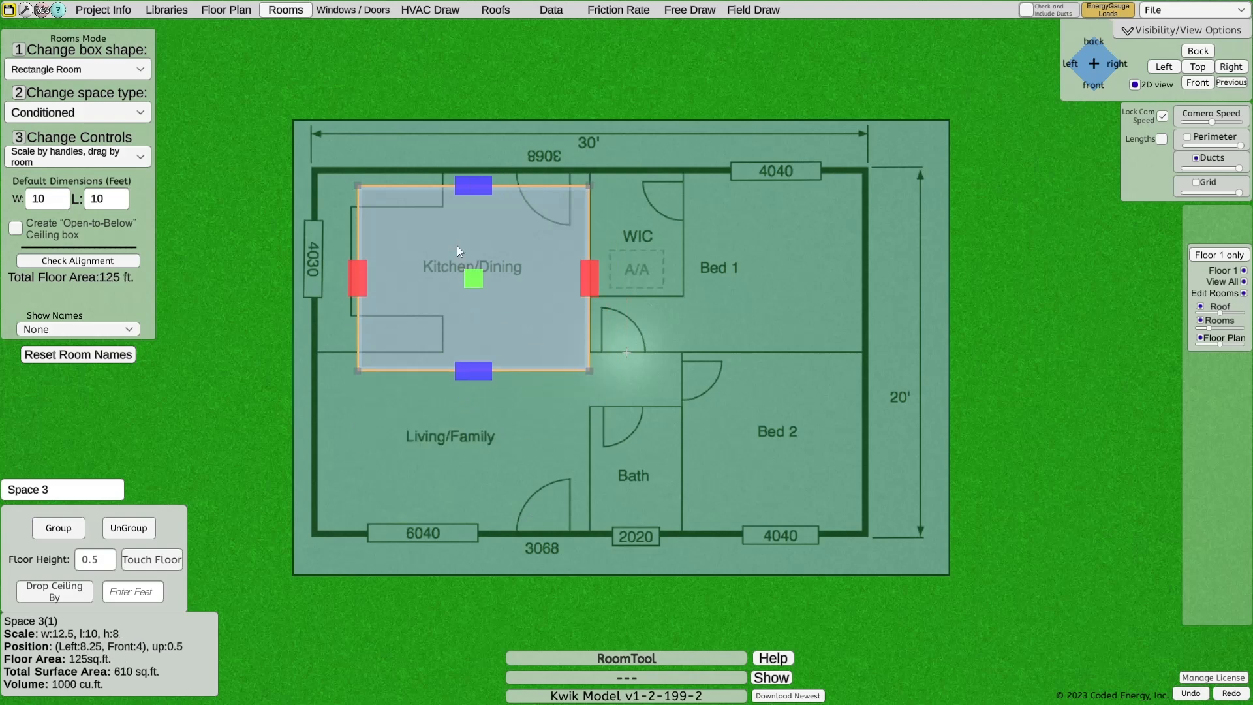
{"action": "left_click_drag", "start_coordinate": [458, 246], "coordinate": [413, 230]}
{"action": "left_click_drag", "start_coordinate": [546, 267], "coordinate": [593, 267]}
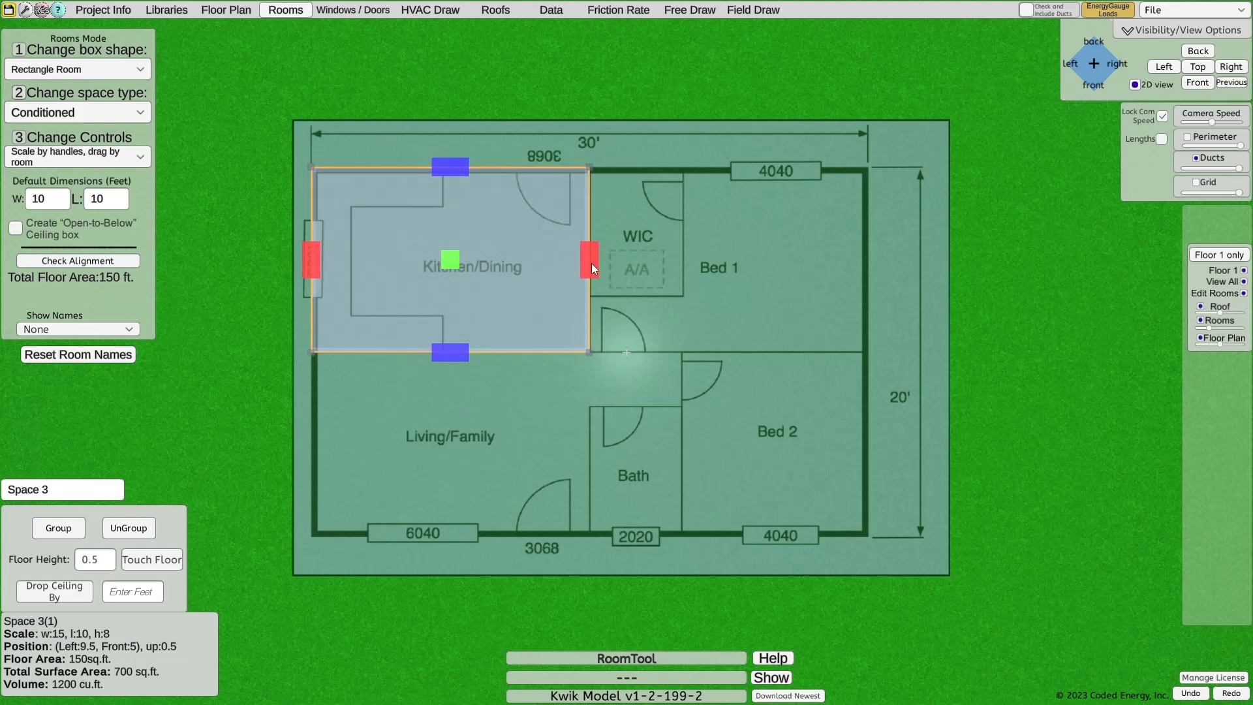
- Add a room box over the Living/Family area and widen it to 15 by 10 ft
{"action": "left_click", "coordinate": [471, 388]}
{"action": "left_click", "coordinate": [566, 280]}
{"action": "left_click", "coordinate": [438, 426]}
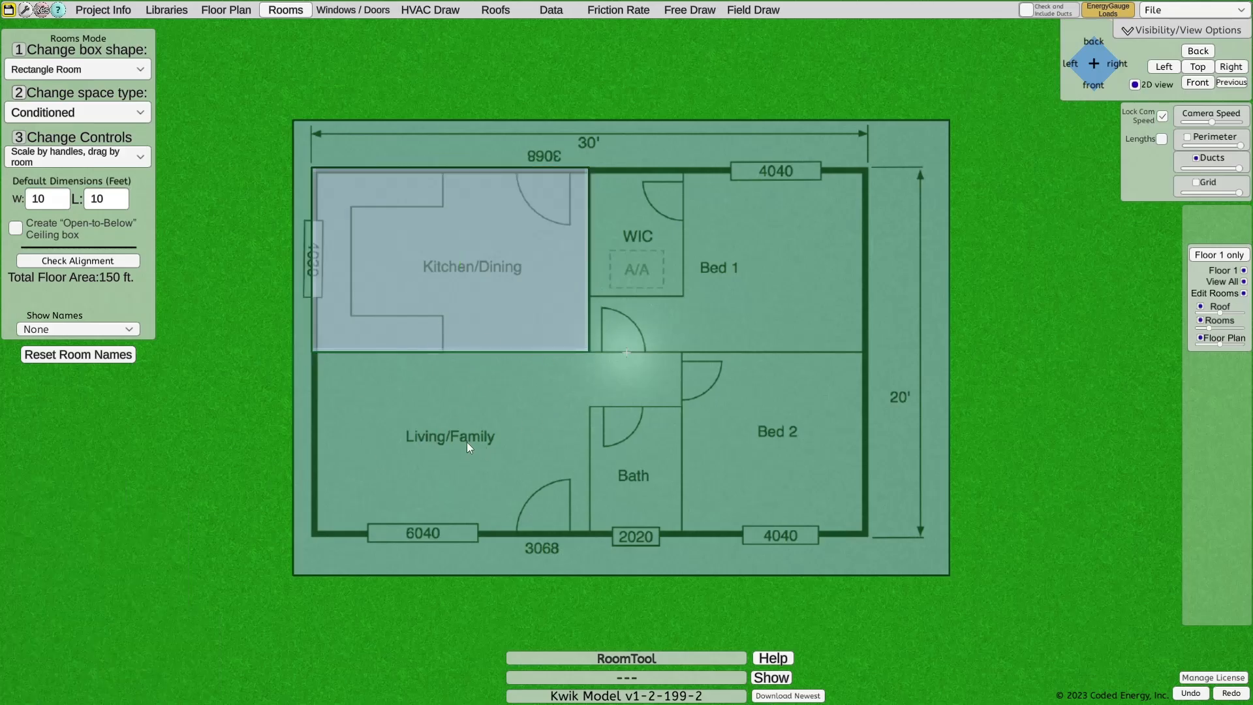
{"action": "left_click", "coordinate": [437, 436]}
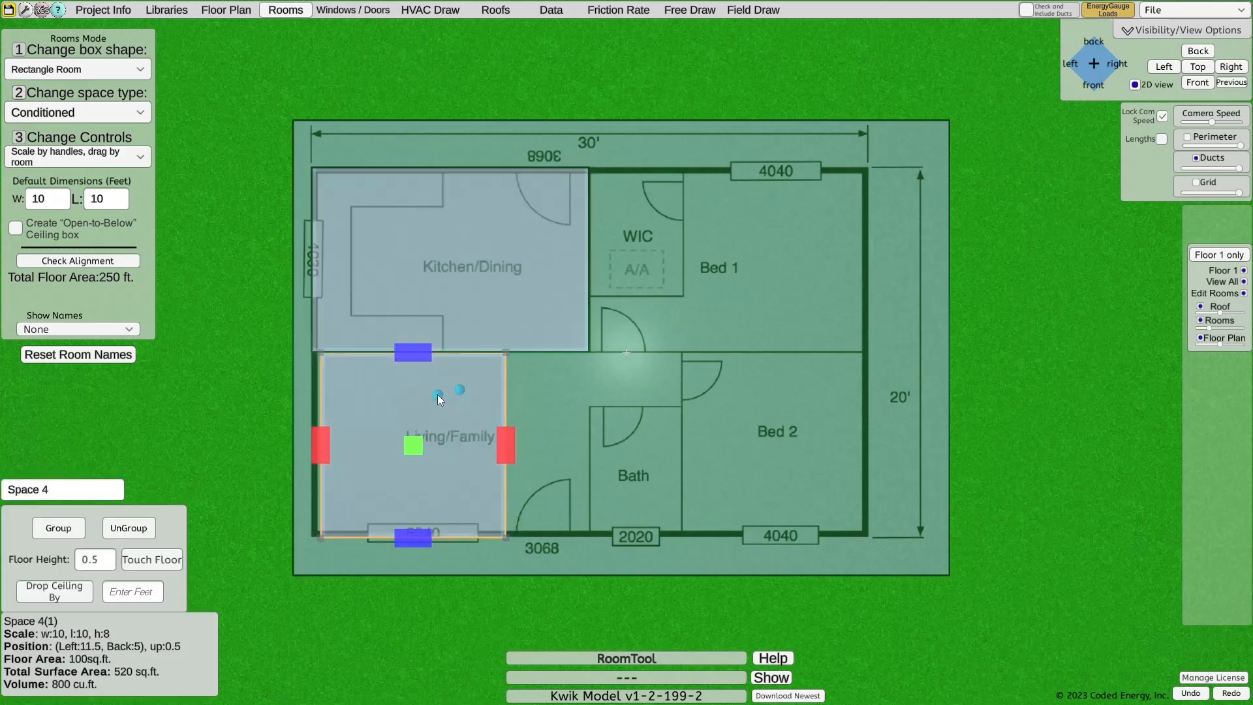
{"action": "left_click_drag", "start_coordinate": [499, 444], "coordinate": [593, 441]}
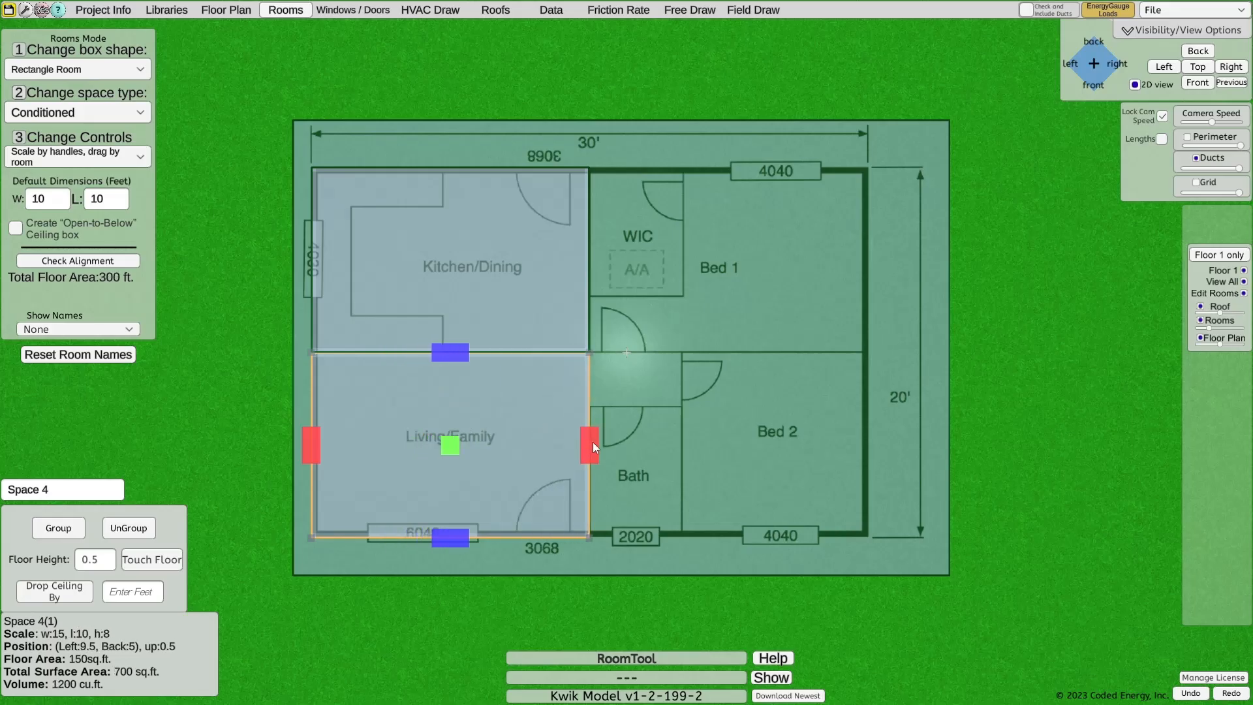
- Add a room box over the WIC and Bed 1 area, aligned with the kitchen, and widen it to 15 by 10 ft
{"action": "left_click", "coordinate": [707, 270]}
{"action": "left_click_drag", "start_coordinate": [707, 271], "coordinate": [691, 222]}
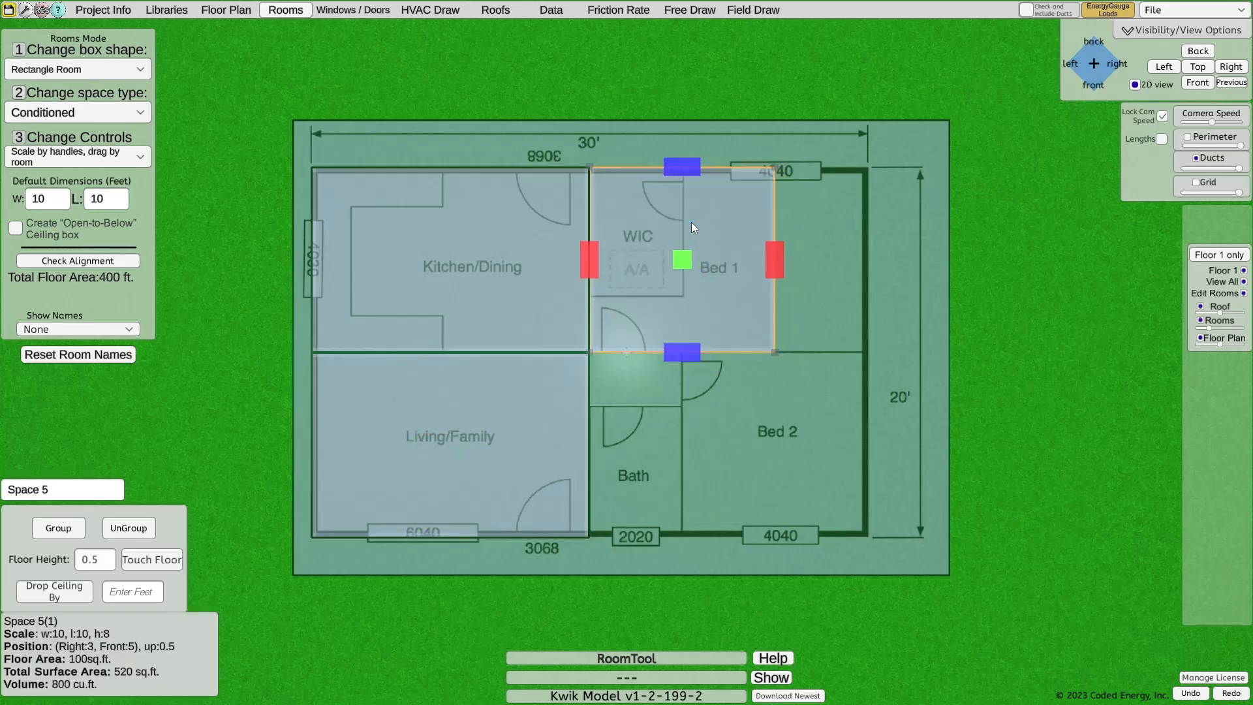
{"action": "left_click_drag", "start_coordinate": [776, 262], "coordinate": [868, 269]}
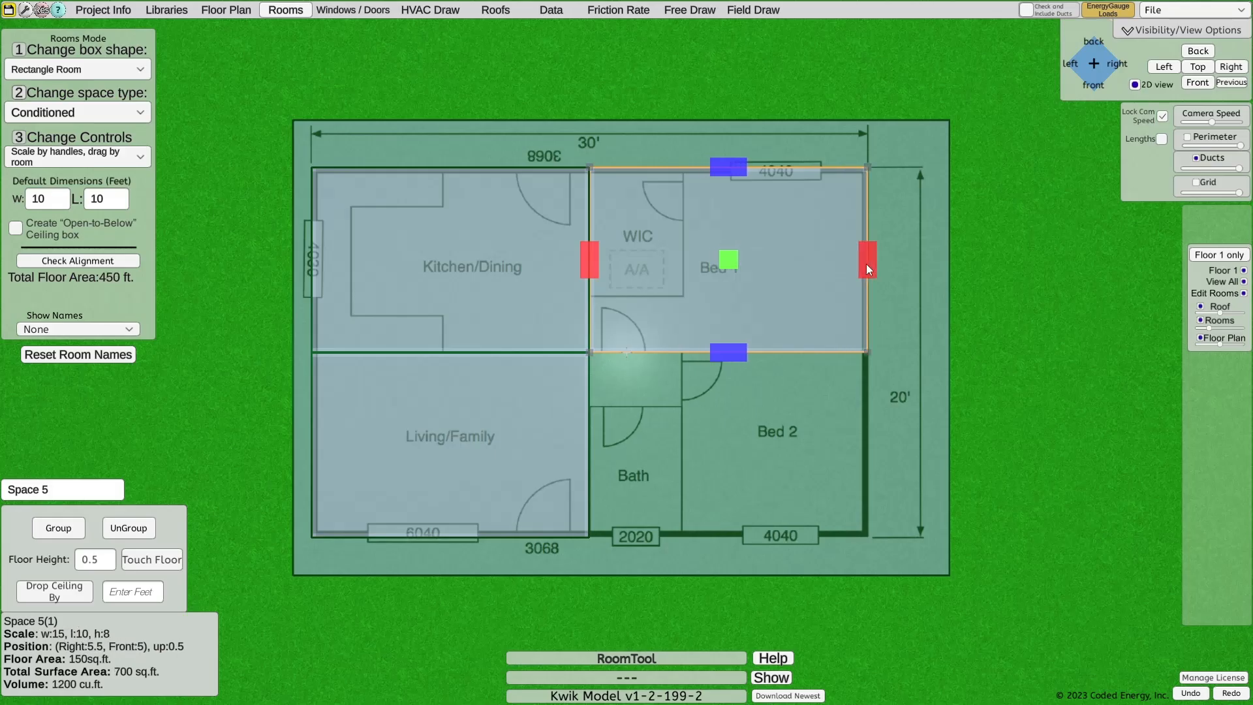
{"action": "left_click", "coordinate": [58, 528]}
{"action": "left_click", "coordinate": [408, 316]}
{"action": "left_click", "coordinate": [415, 419]}
{"action": "left_click", "coordinate": [515, 284]}
{"action": "left_click", "coordinate": [623, 308]}
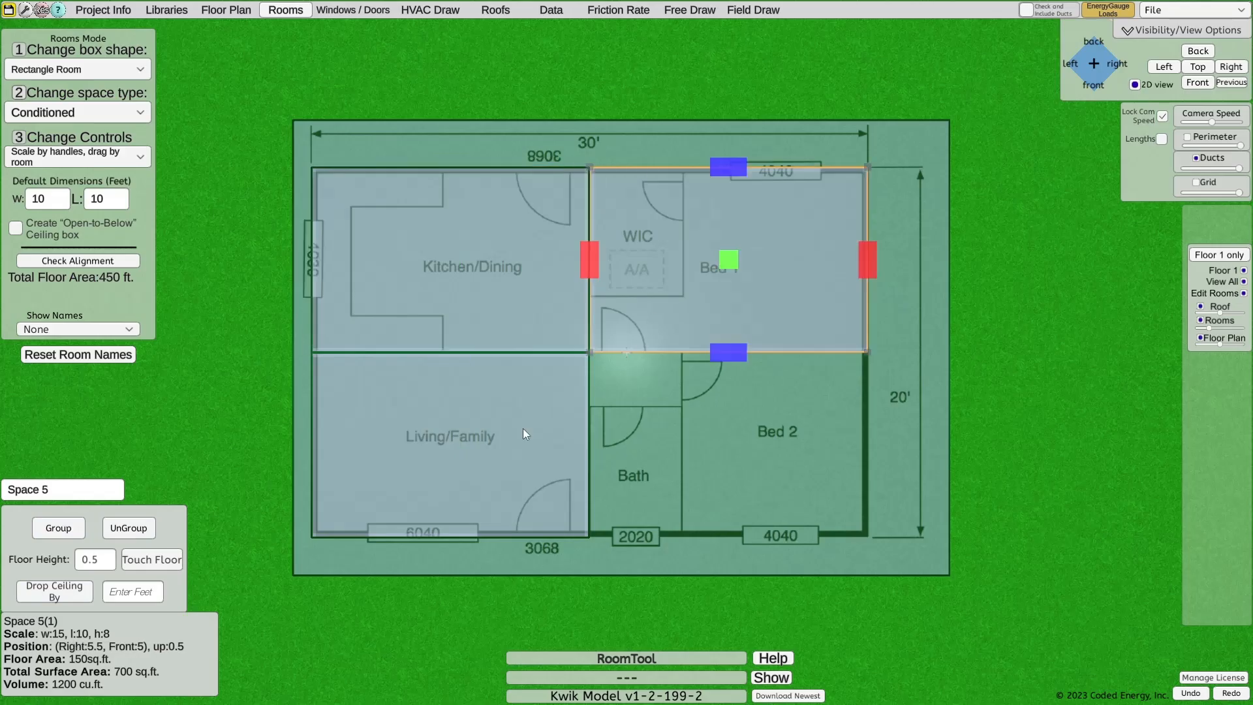
- Rename the room box over Bed 1 as "bed1" and deselect it
{"action": "left_click", "coordinate": [49, 496]}
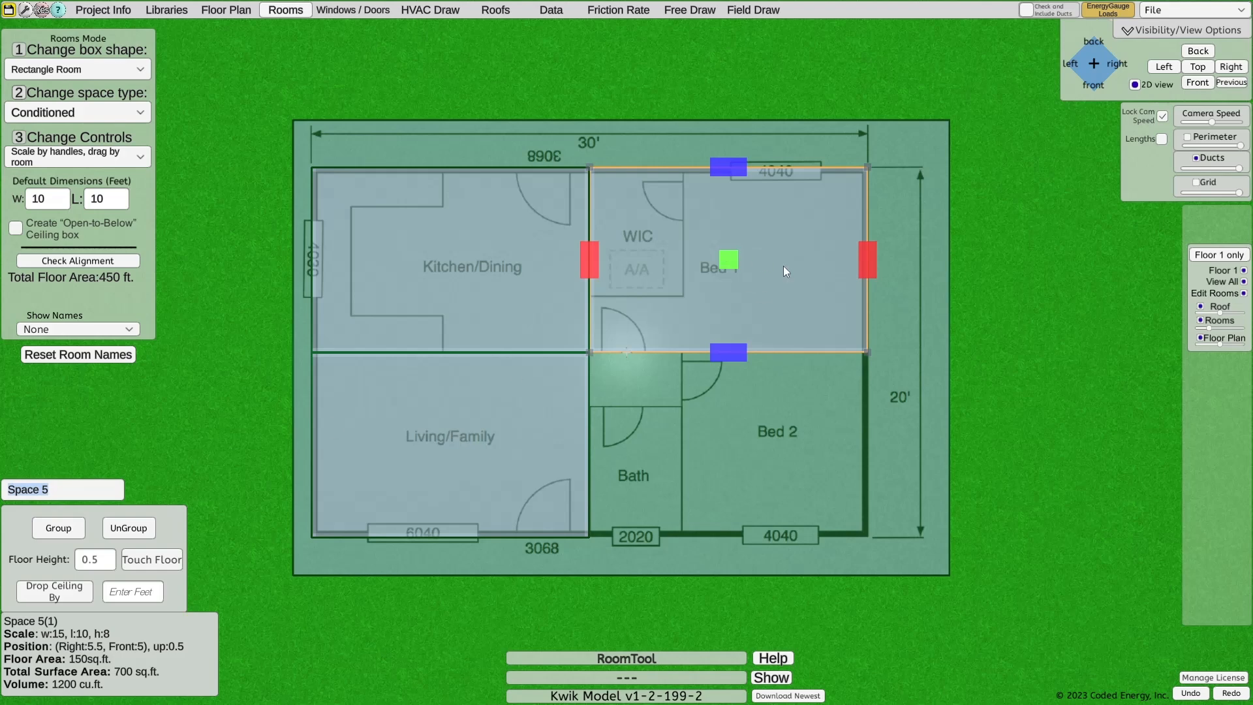
{"action": "type", "text": "bed1"}
{"action": "key", "text": "Return"}
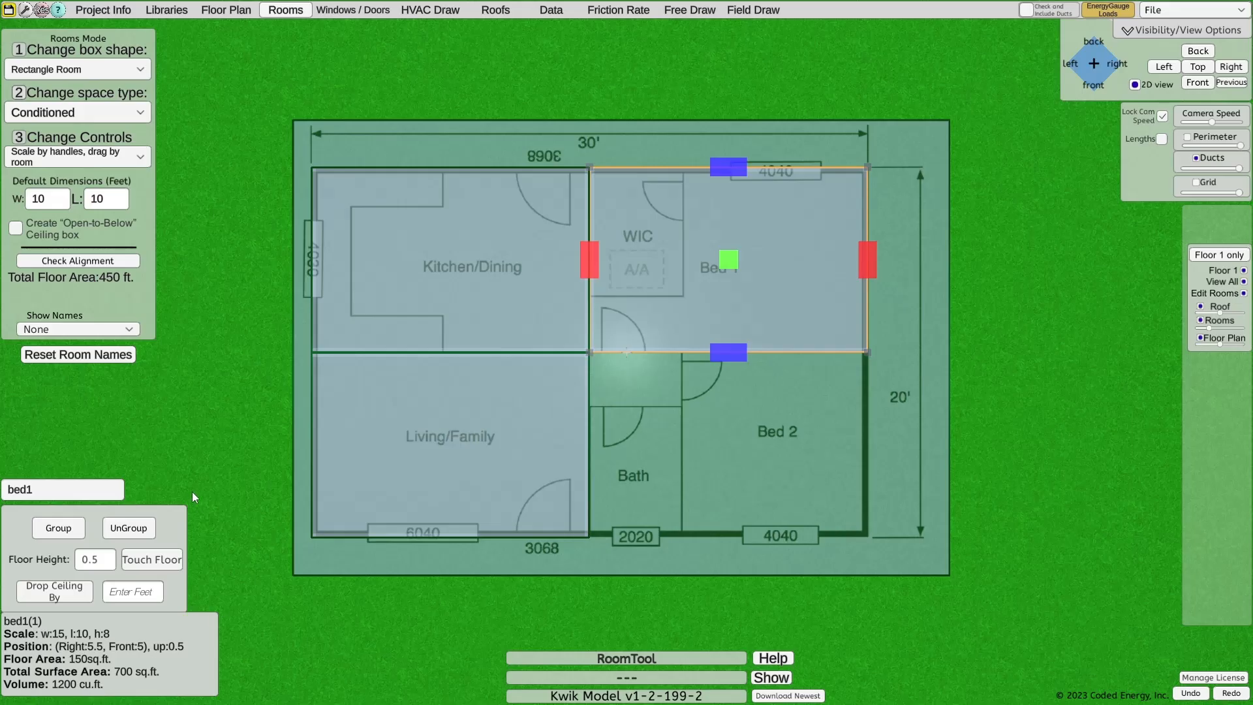
{"action": "left_click", "coordinate": [220, 432]}
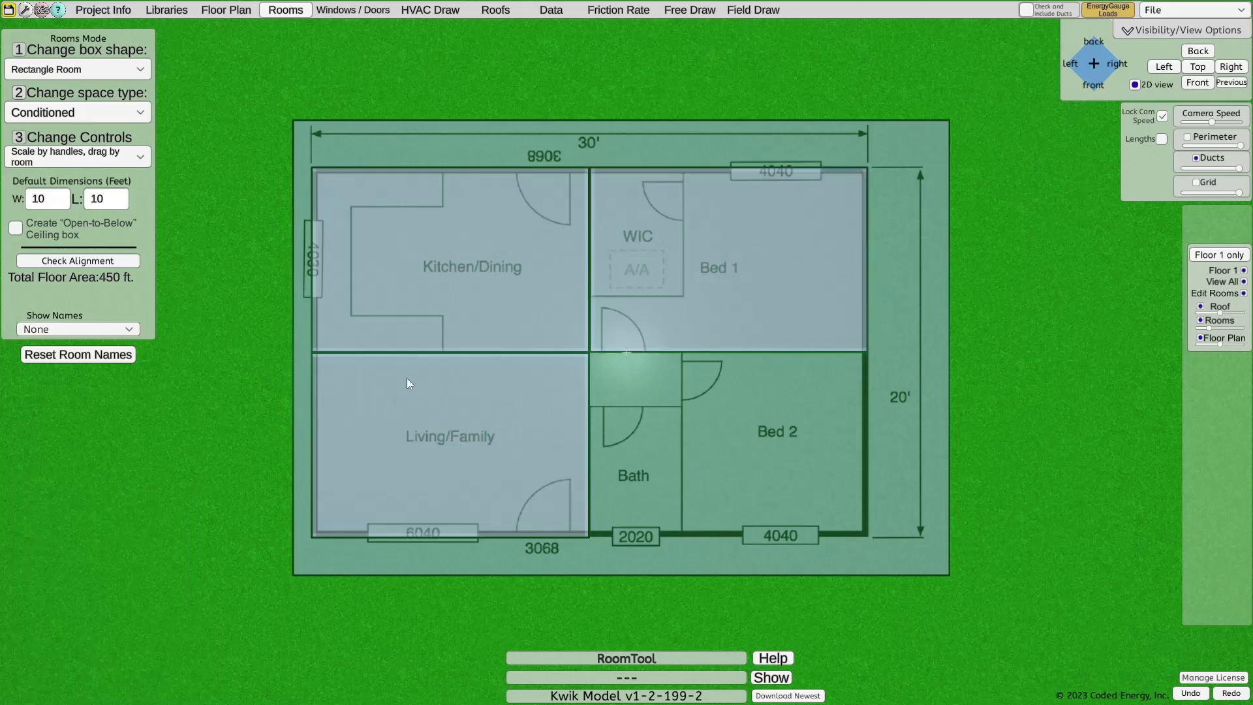
- Add a room box over the Bath area beside Living/Family and narrow it to 5 by 10 ft
{"action": "left_click", "coordinate": [753, 474]}
{"action": "left_click_drag", "start_coordinate": [767, 452], "coordinate": [689, 413]}
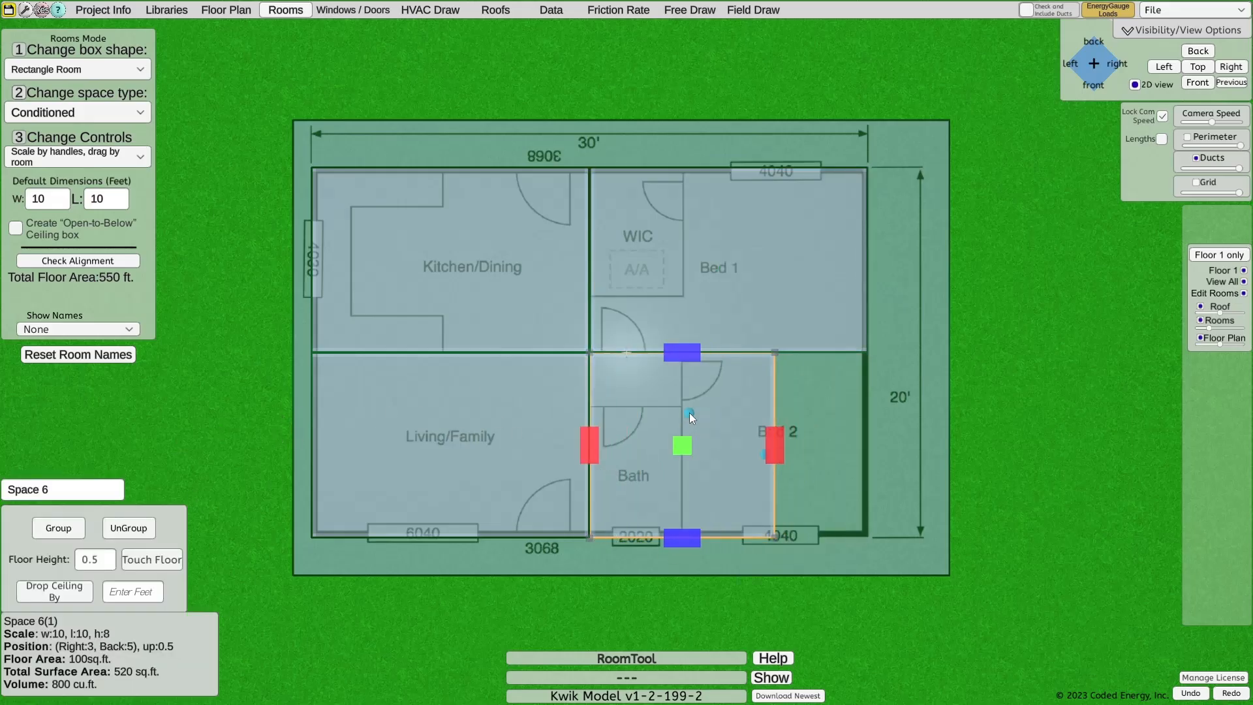
{"action": "left_click_drag", "start_coordinate": [773, 445], "coordinate": [682, 444]}
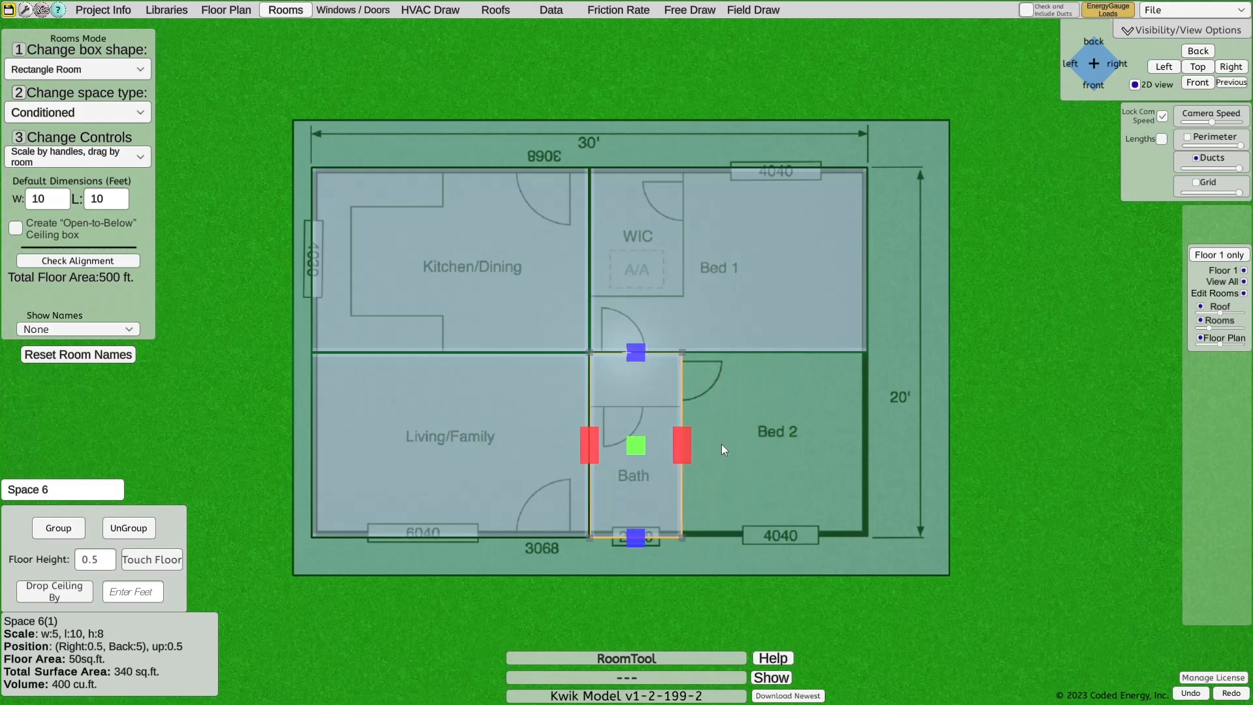
- Add a 10 by 10 ft room box over the Bed 2 area and deselect it
{"action": "left_click", "coordinate": [750, 457]}
{"action": "left_click", "coordinate": [800, 473]}
{"action": "left_click_drag", "start_coordinate": [865, 410], "coordinate": [774, 401]}
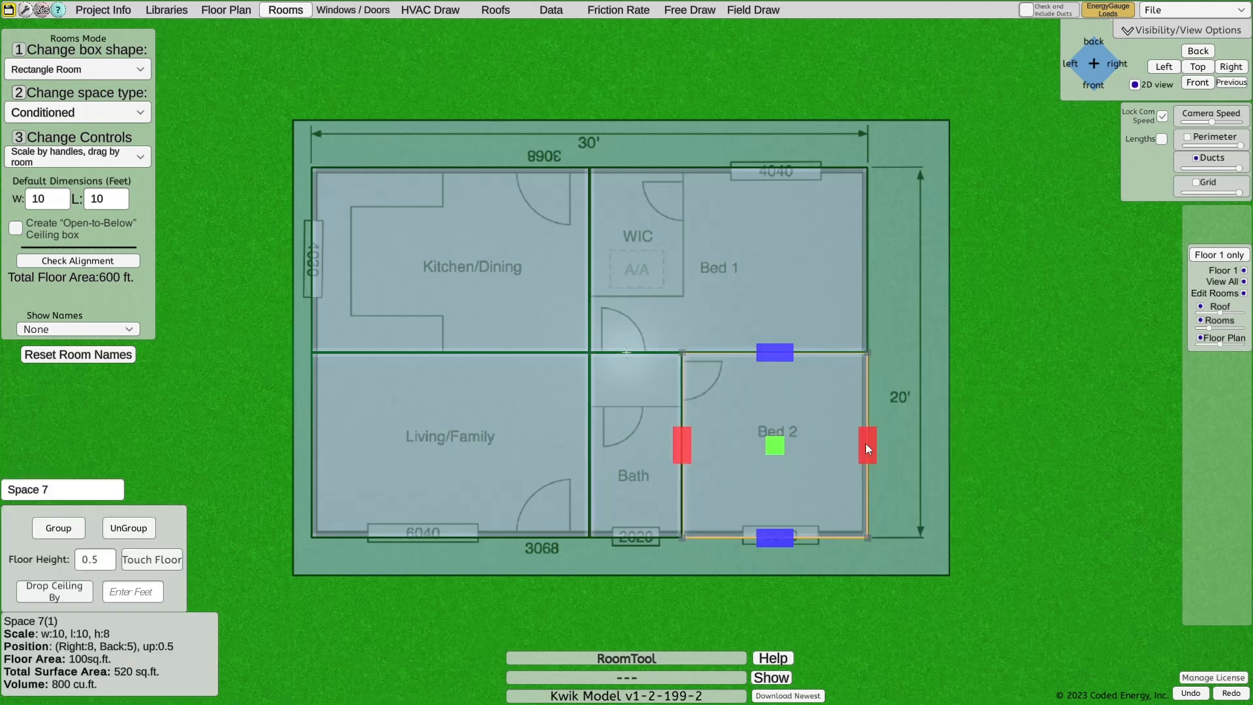
{"action": "left_click", "coordinate": [954, 390]}
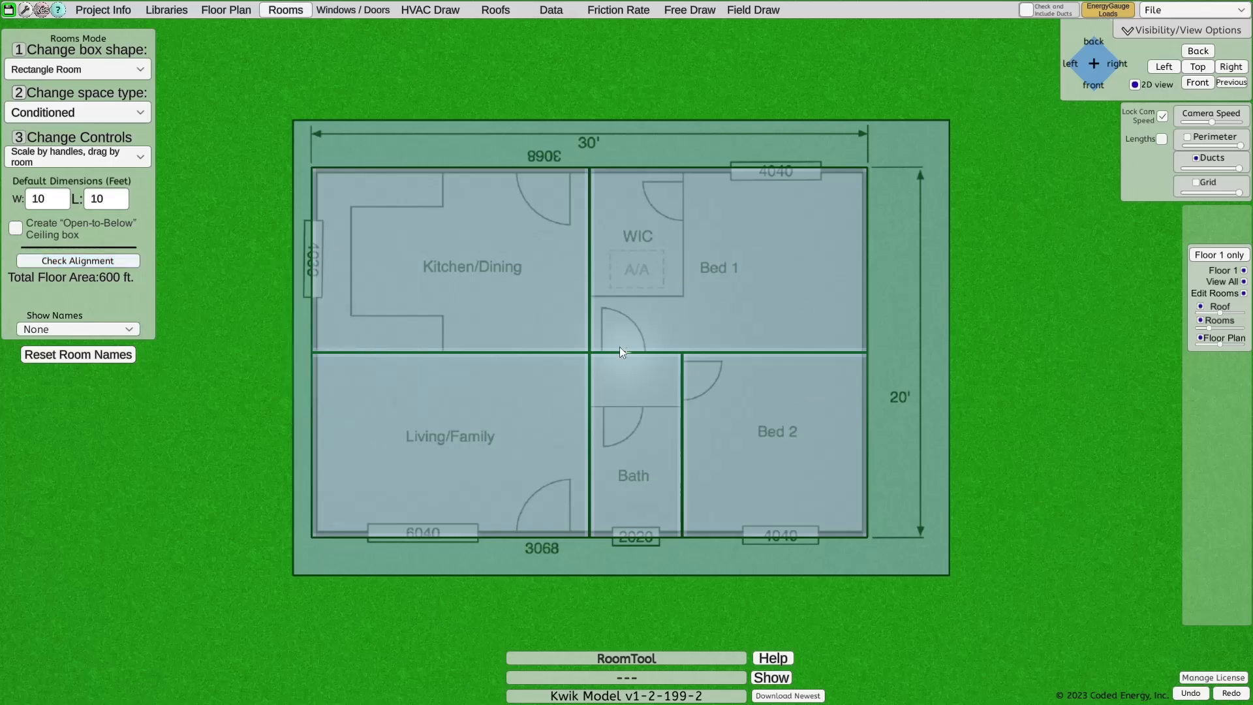
- Shift the bed1 box 0.5 ft away from the Kitchen/Dining box and run the alignment check
{"action": "left_click", "coordinate": [655, 279]}
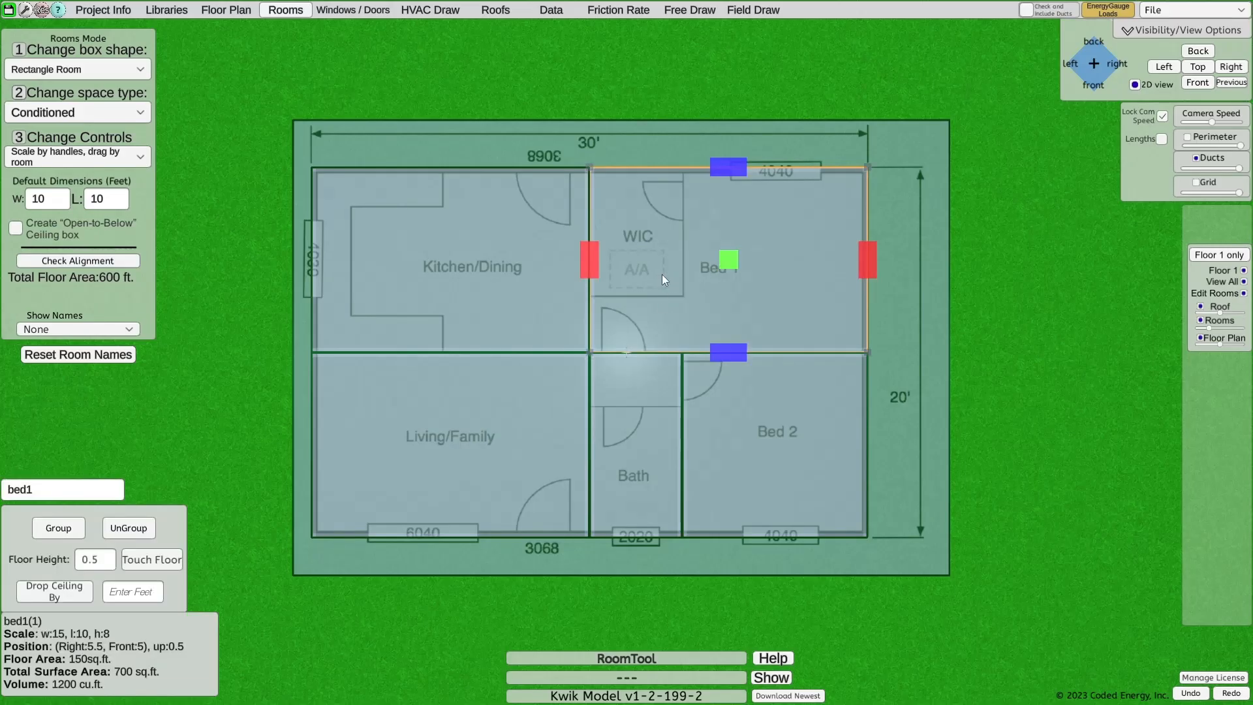
{"action": "left_click_drag", "start_coordinate": [827, 264], "coordinate": [837, 265]}
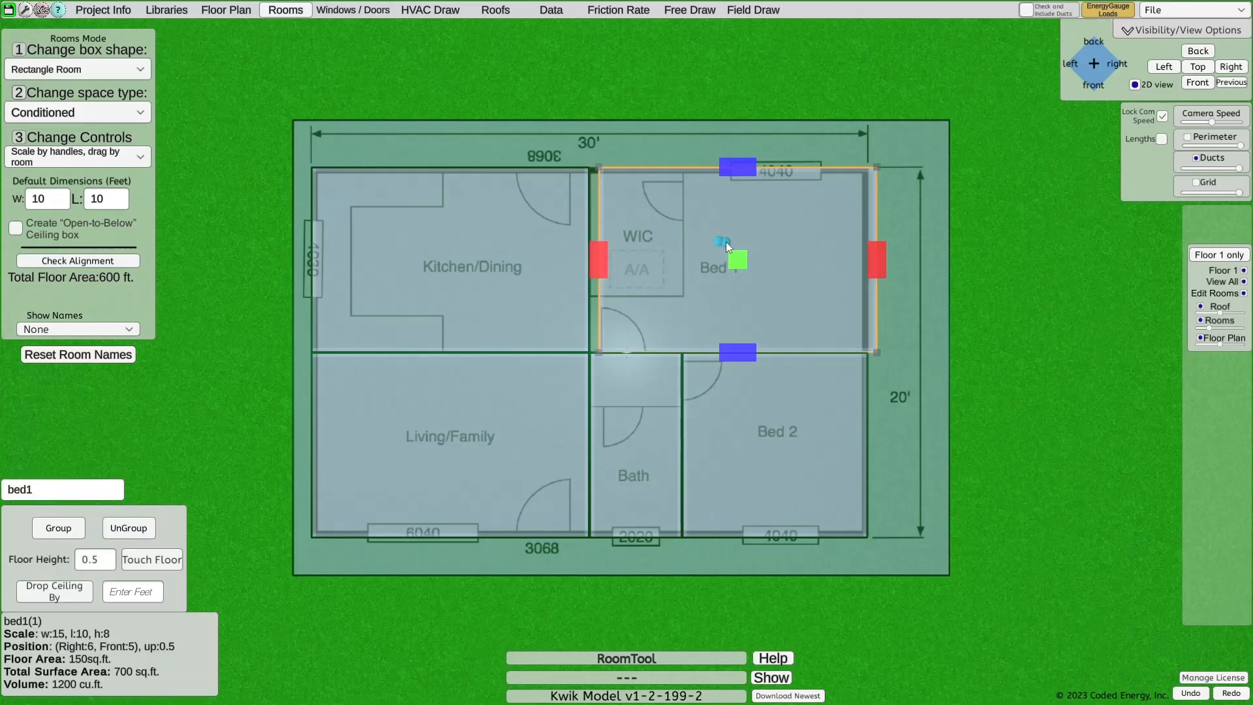
{"action": "left_click", "coordinate": [164, 285]}
{"action": "left_click", "coordinate": [80, 260]}
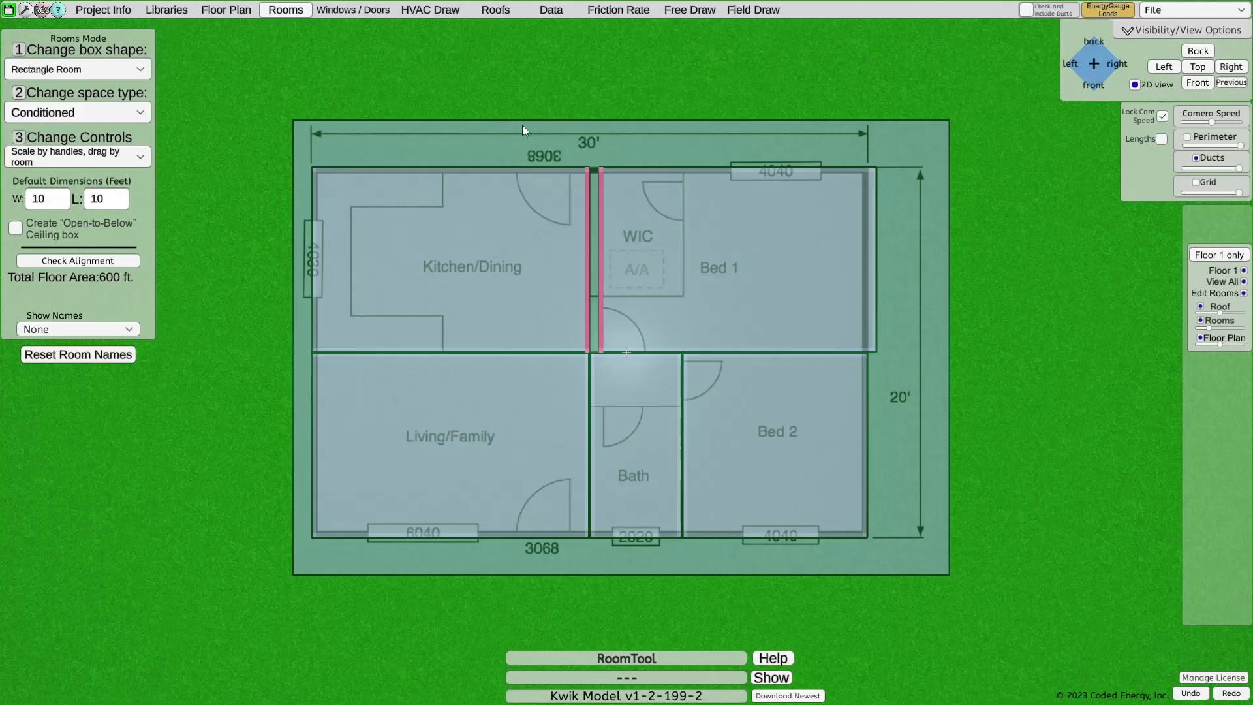
- Move the bed1 box back flush against the Kitchen/Dining box and deselect it
{"action": "left_click", "coordinate": [786, 233]}
{"action": "left_click_drag", "start_coordinate": [785, 222], "coordinate": [756, 221]}
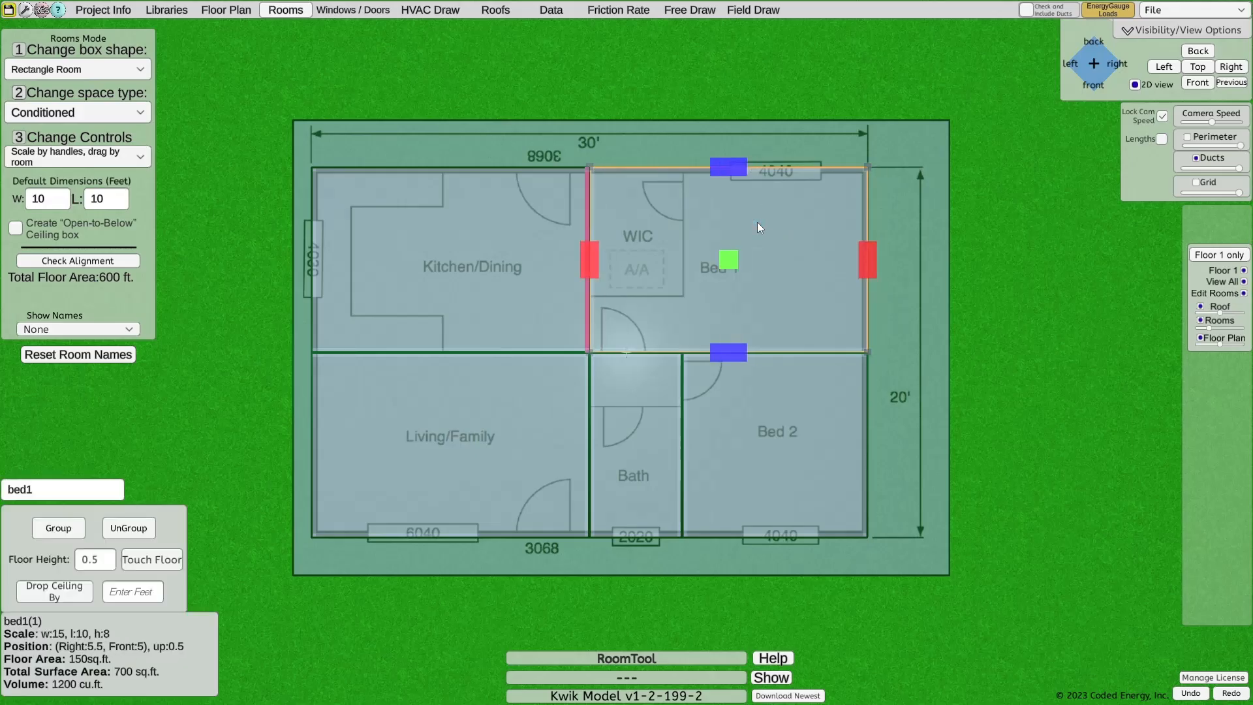
{"action": "left_click", "coordinate": [224, 295]}
- Display the box names on the plan, and switch the displayed labels to Room Names
{"action": "left_click", "coordinate": [85, 330]}
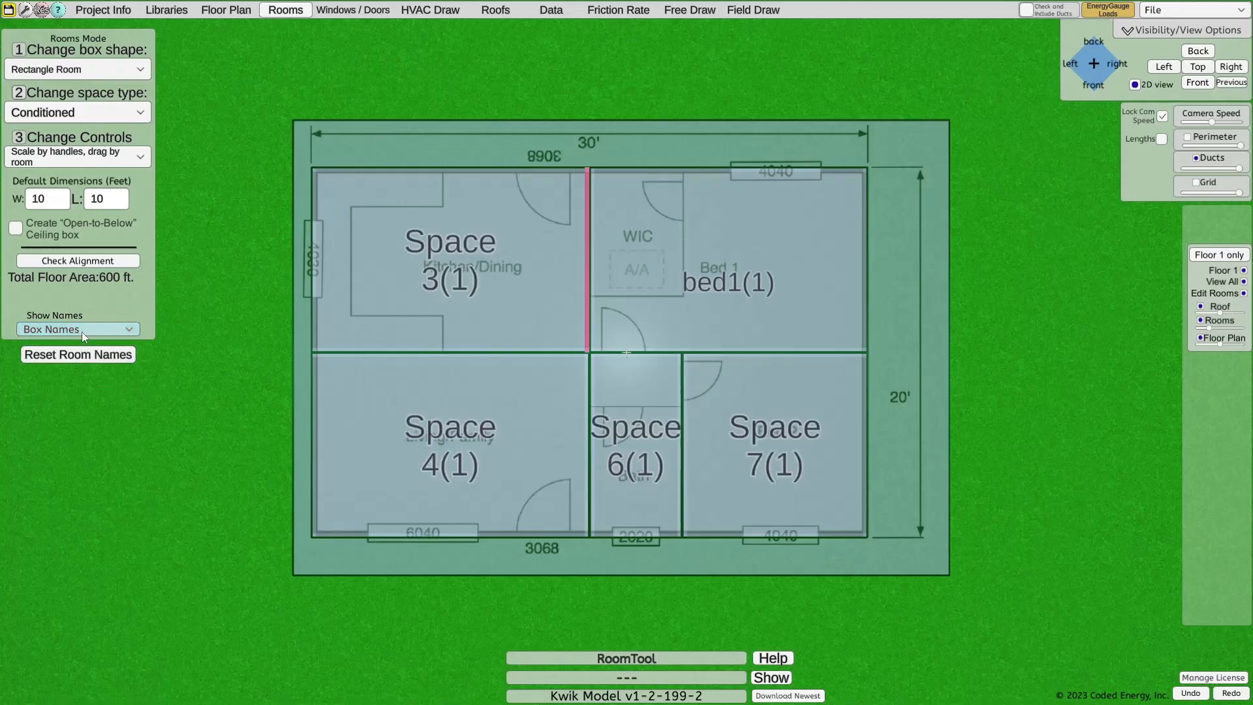
{"action": "left_click", "coordinate": [81, 331]}
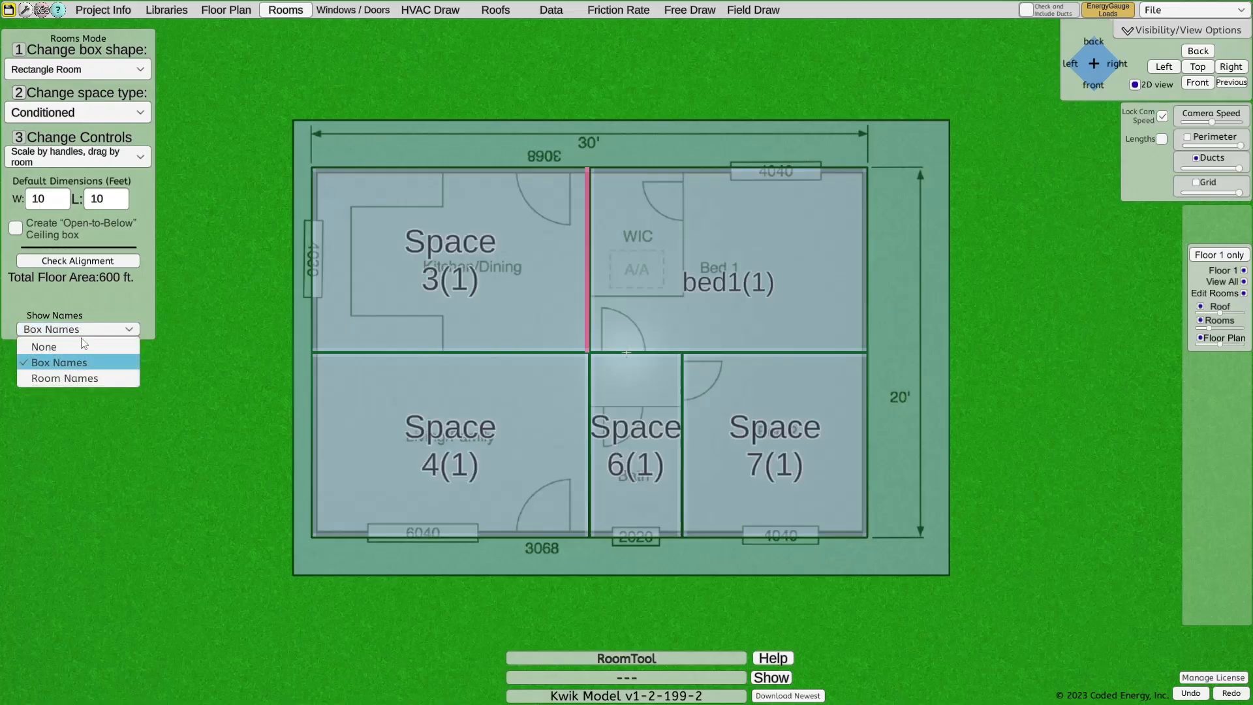
{"action": "left_click", "coordinate": [75, 381]}
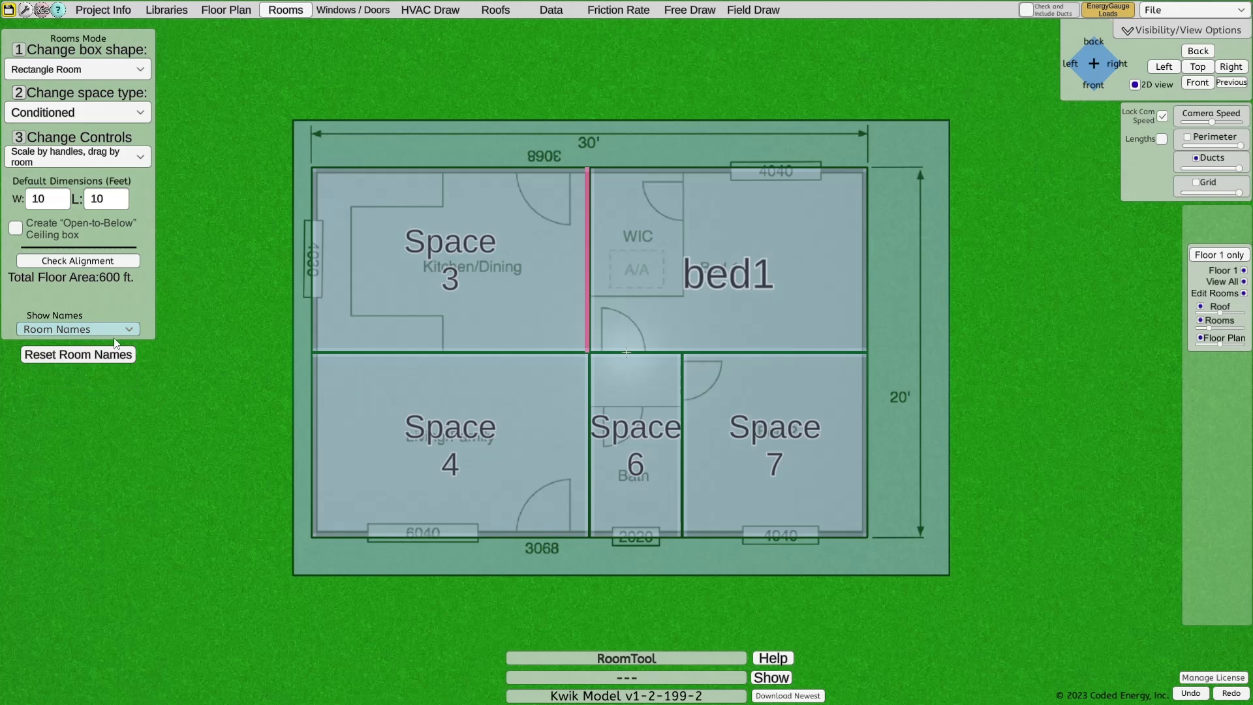
- Narrow the Kitchen/Dining box to 5 ft wide, keeping it against bed1
{"action": "left_click", "coordinate": [511, 260]}
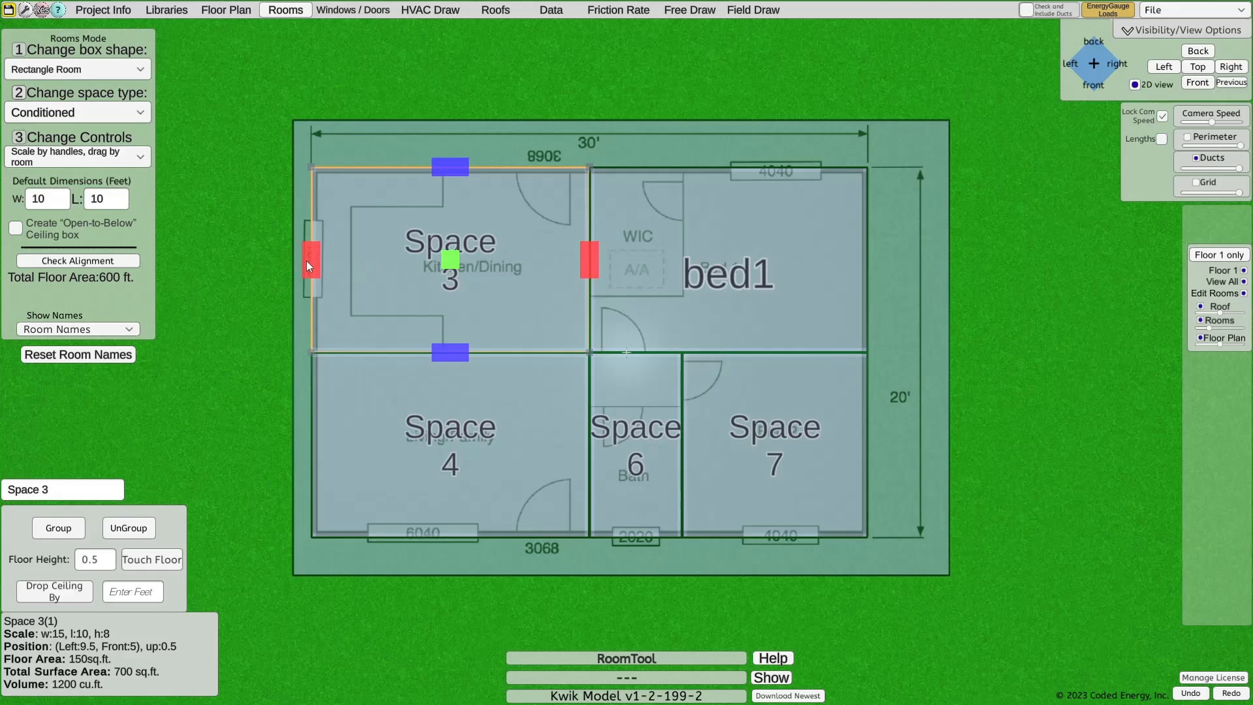
{"action": "left_click_drag", "start_coordinate": [311, 261], "coordinate": [497, 273]}
{"action": "left_click", "coordinate": [442, 229]}
{"action": "left_click", "coordinate": [526, 229]}
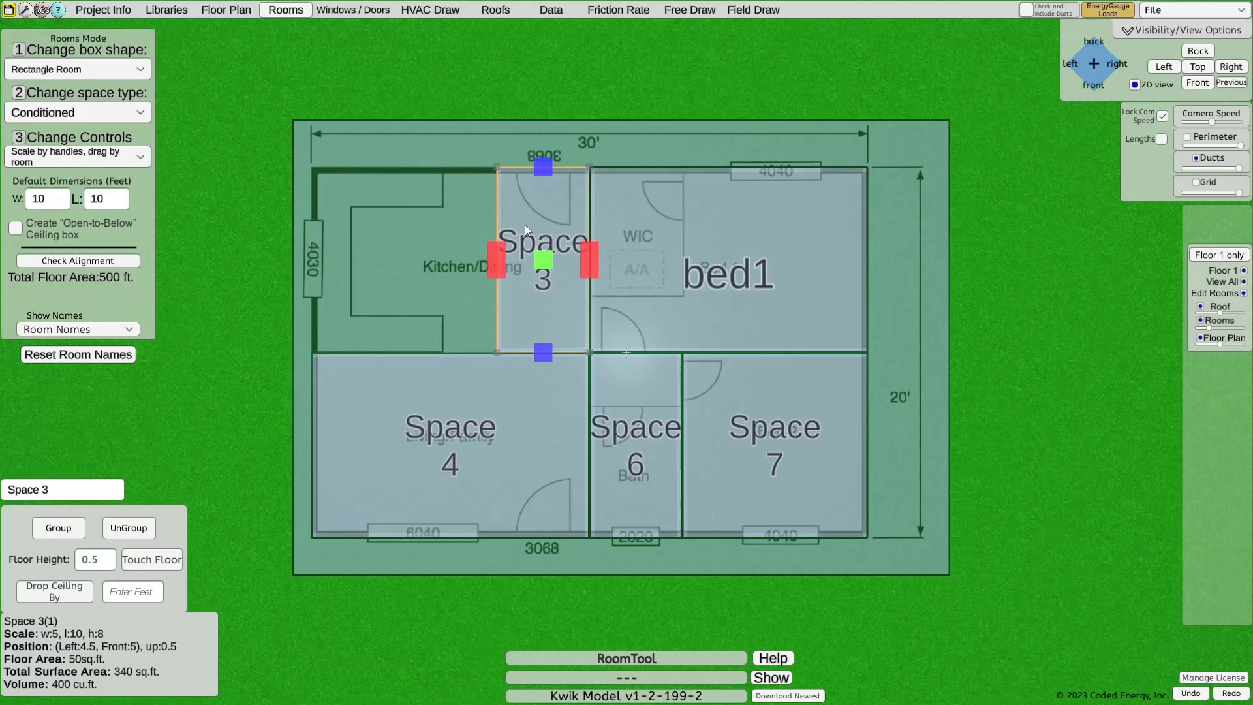
- Add a 10 by 10 ft room box in the uncovered part of the Kitchen/Dining area
{"action": "left_click", "coordinate": [293, 193]}
{"action": "left_click_drag", "start_coordinate": [293, 193], "coordinate": [412, 228]}
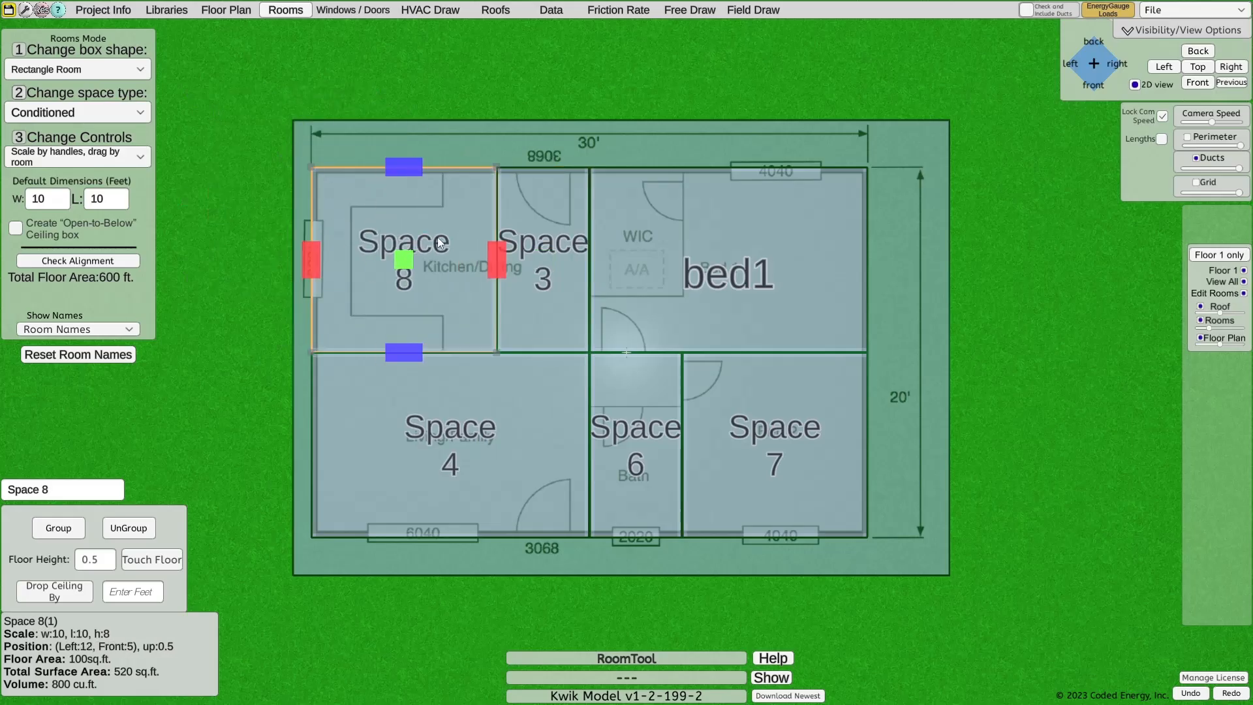
- Select the two boxes covering the Kitchen/Dining area and group them into one room
{"action": "left_click", "coordinate": [235, 245]}
{"action": "left_click", "coordinate": [398, 238]}
{"action": "left_click", "coordinate": [543, 245]}
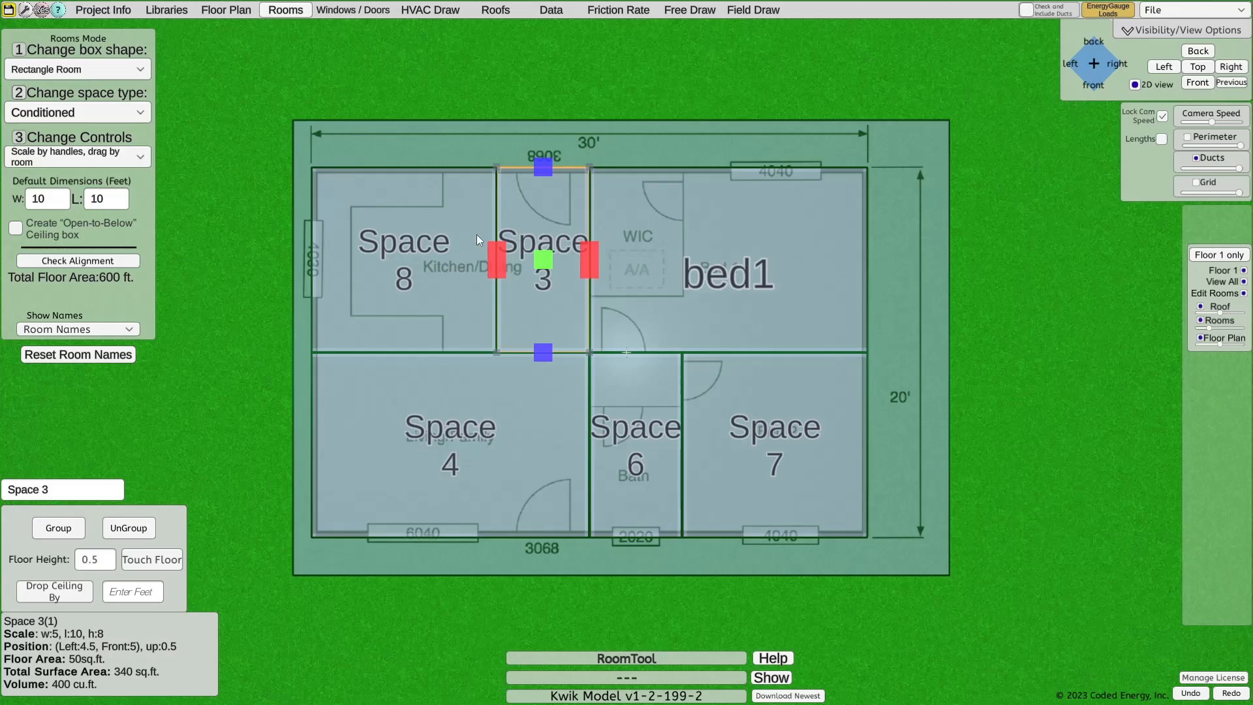
{"action": "left_click", "coordinate": [425, 233], "text": "shift"}
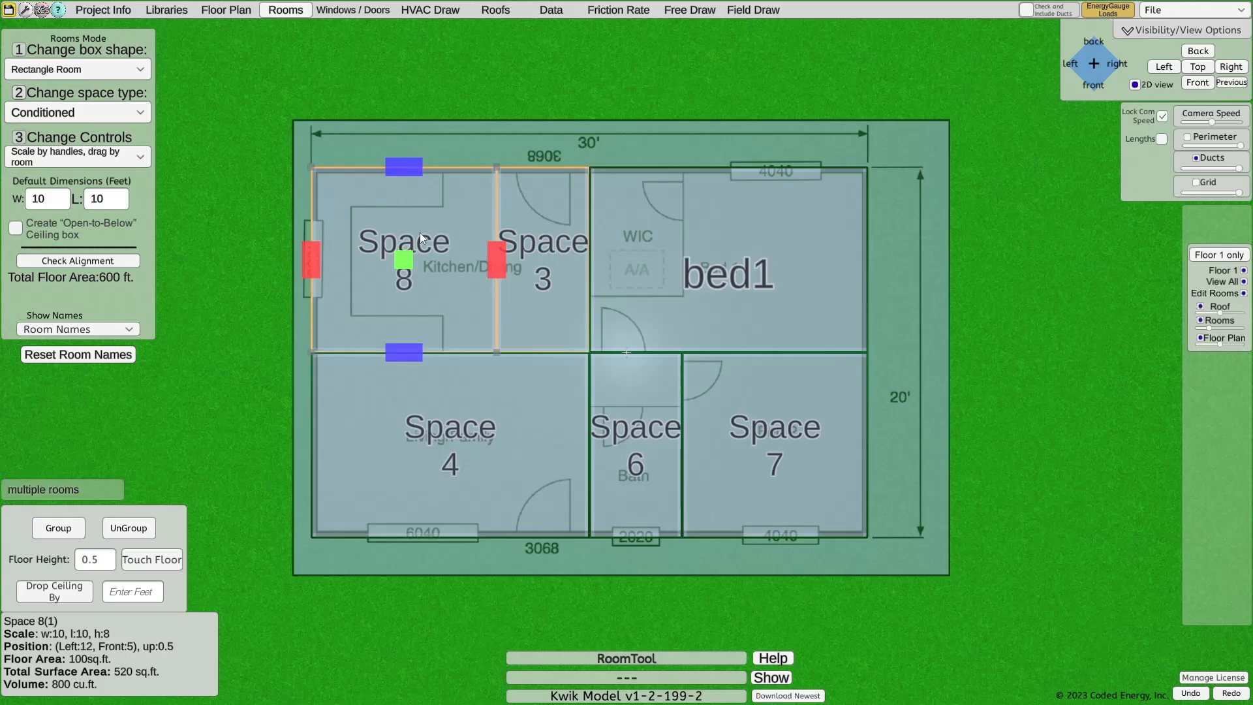
{"action": "left_click", "coordinate": [535, 217], "text": "shift"}
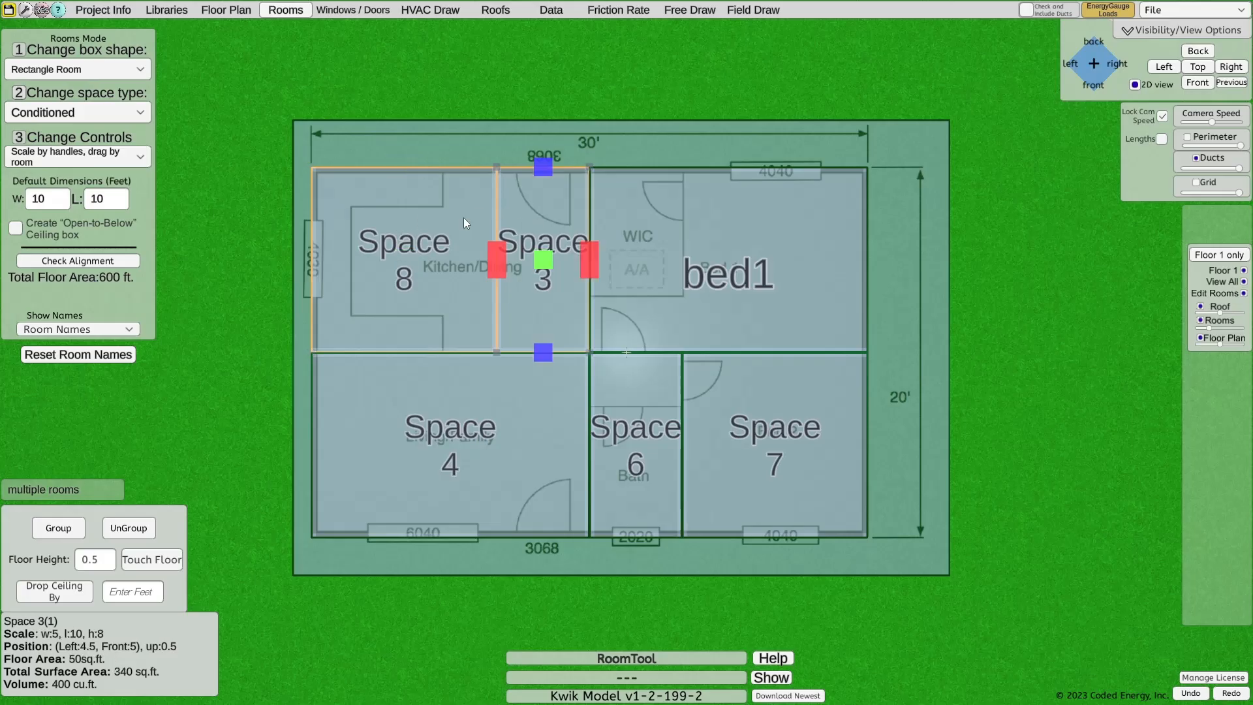
{"action": "left_click", "coordinate": [68, 530]}
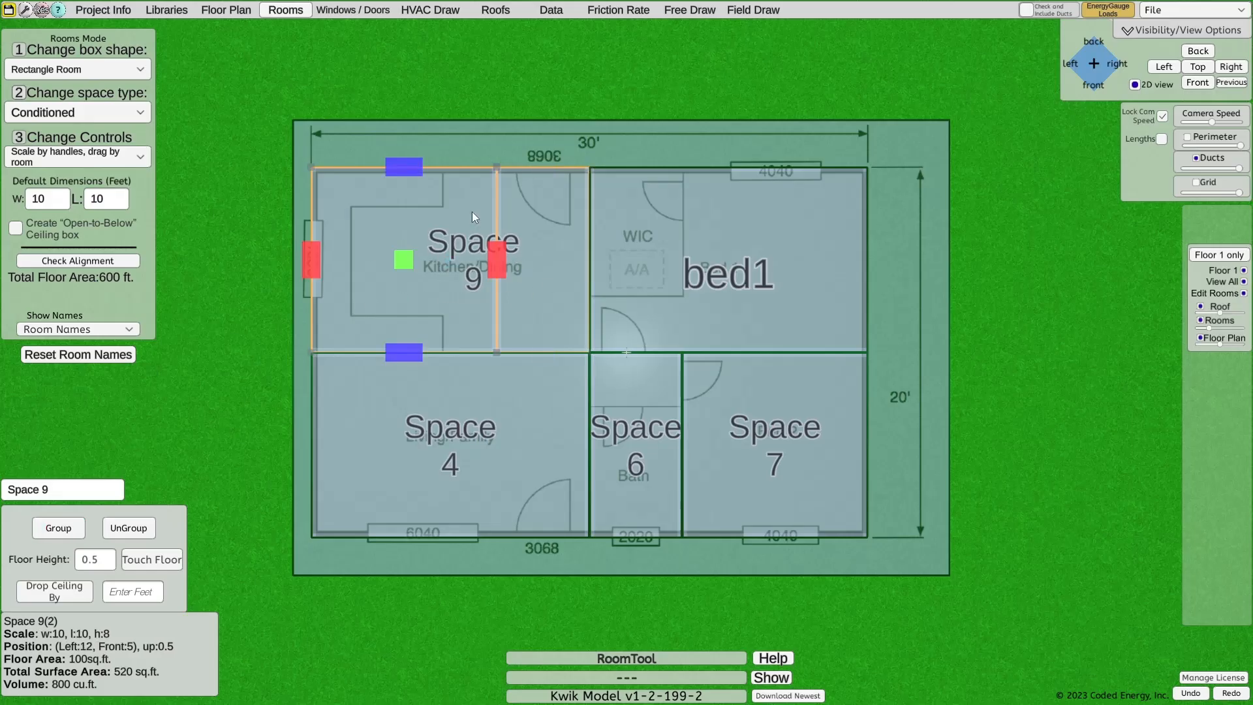
- Name the grouped Kitchen/Dining room kitchen
{"action": "left_click", "coordinate": [64, 491]}
{"action": "type", "text": "kitchen"}
{"action": "key", "text": "Return"}
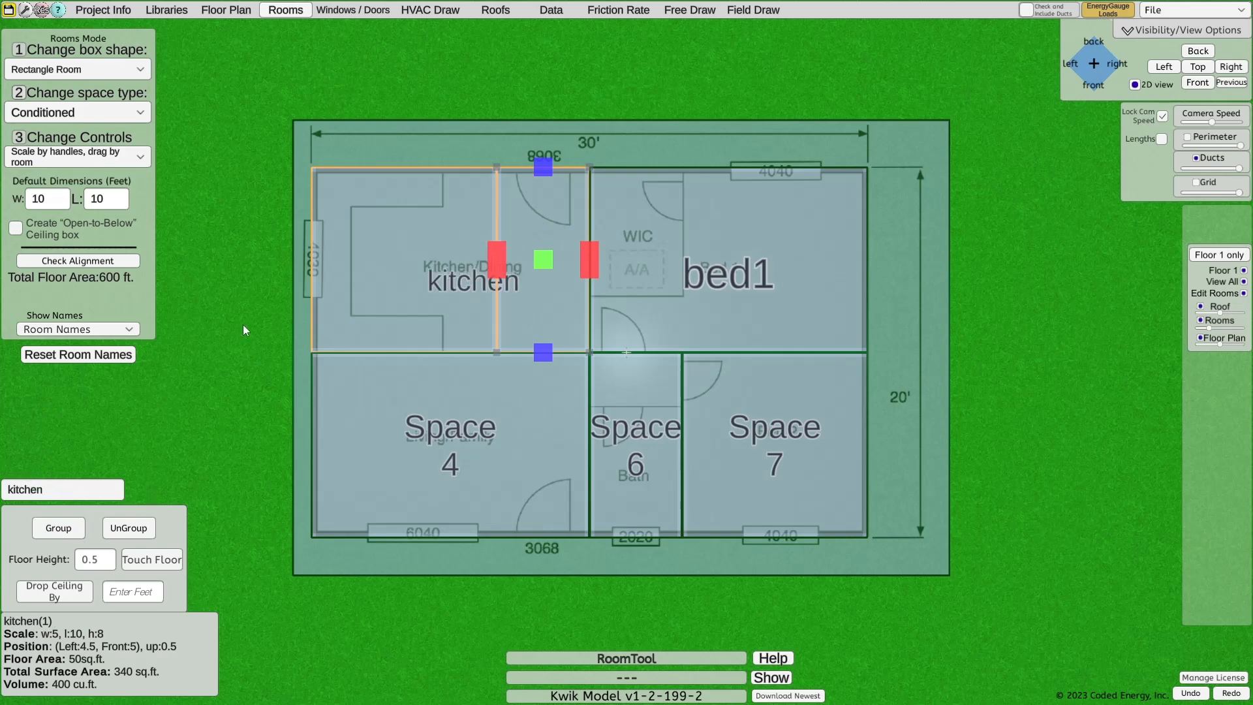
- Ungroup the kitchen room into its two separate boxes, select one on its own, and deselect it
{"action": "left_click", "coordinate": [128, 528]}
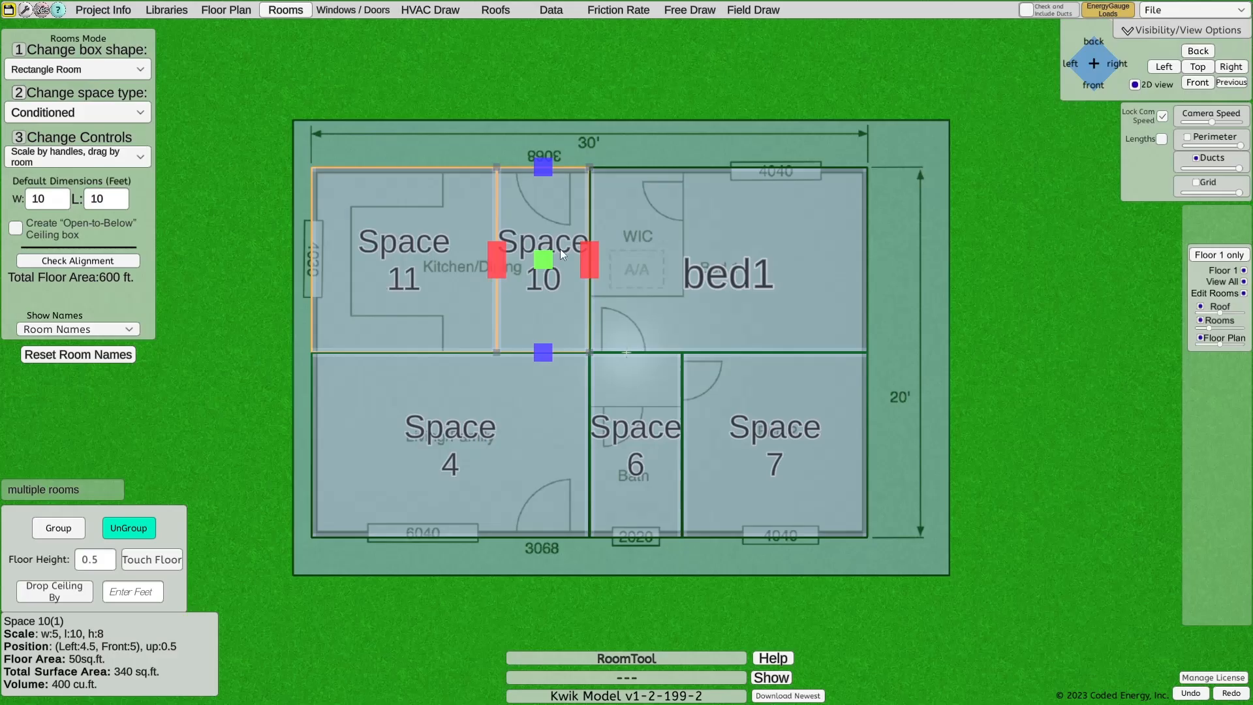
{"action": "mouse_move", "coordinate": [423, 260]}
{"action": "left_mouse_down"}
{"action": "mouse_move", "coordinate": [366, 264]}
{"action": "mouse_move", "coordinate": [422, 260]}
{"action": "left_mouse_up"}
{"action": "left_click", "coordinate": [499, 240]}
{"action": "left_click_drag", "start_coordinate": [517, 220], "coordinate": [541, 238]}
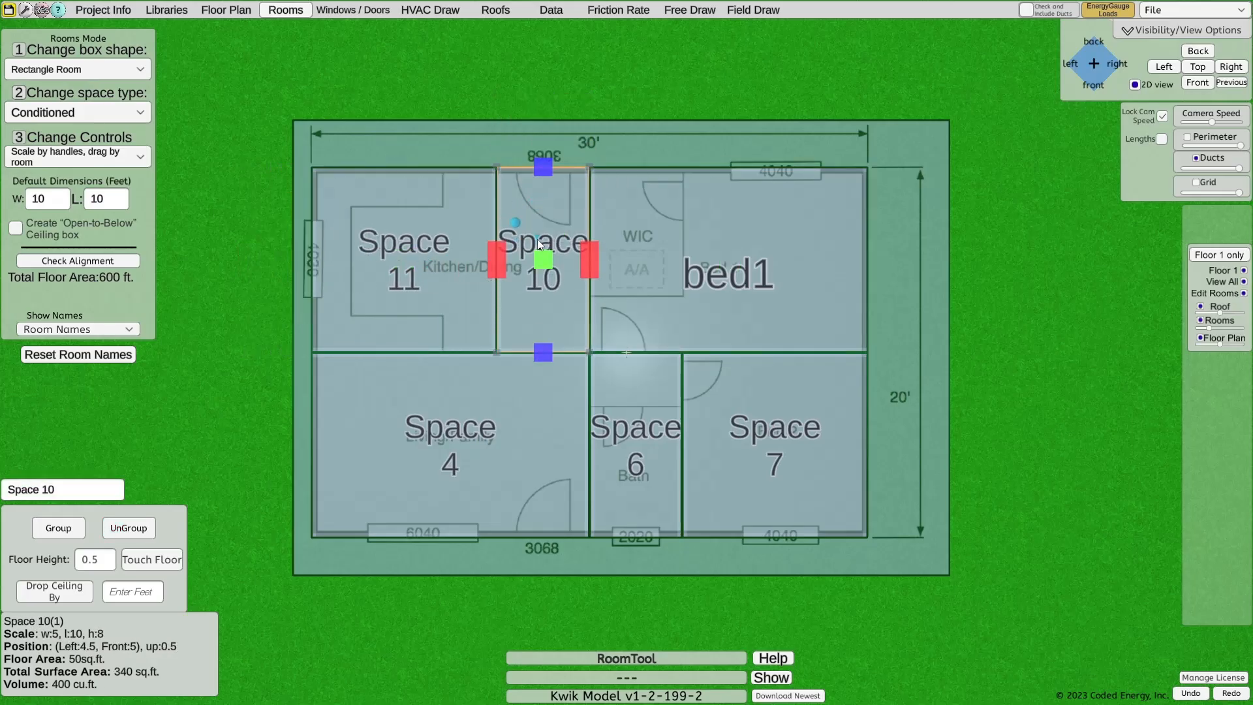
{"action": "left_click", "coordinate": [253, 220]}
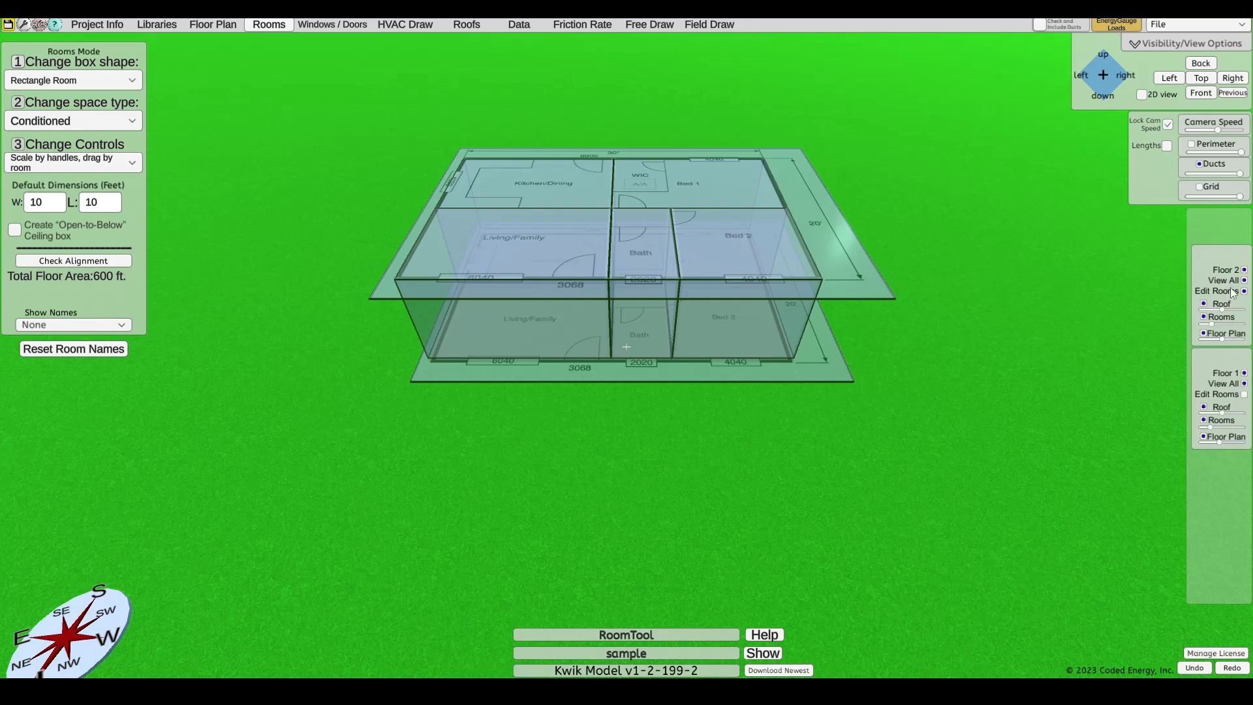
- Turn on room editing for Floor 1, then return room editing to Floor 2 only
{"action": "left_click", "coordinate": [1244, 394]}
{"action": "left_click", "coordinate": [1243, 291]}
{"action": "left_click", "coordinate": [1244, 292]}
{"action": "left_click", "coordinate": [1244, 395]}
- In a 2D top view, add a Floor 2 room box over Kitchen/Dining and widen it to the room's inner wall
{"action": "middle_click_drag", "start_coordinate": [579, 142], "coordinate": [600, 220]}
{"action": "scroll", "coordinate": [569, 258], "scroll_direction": "up", "scroll_amount": 1}
{"action": "scroll", "coordinate": [569, 257], "scroll_direction": "up", "scroll_amount": 1}
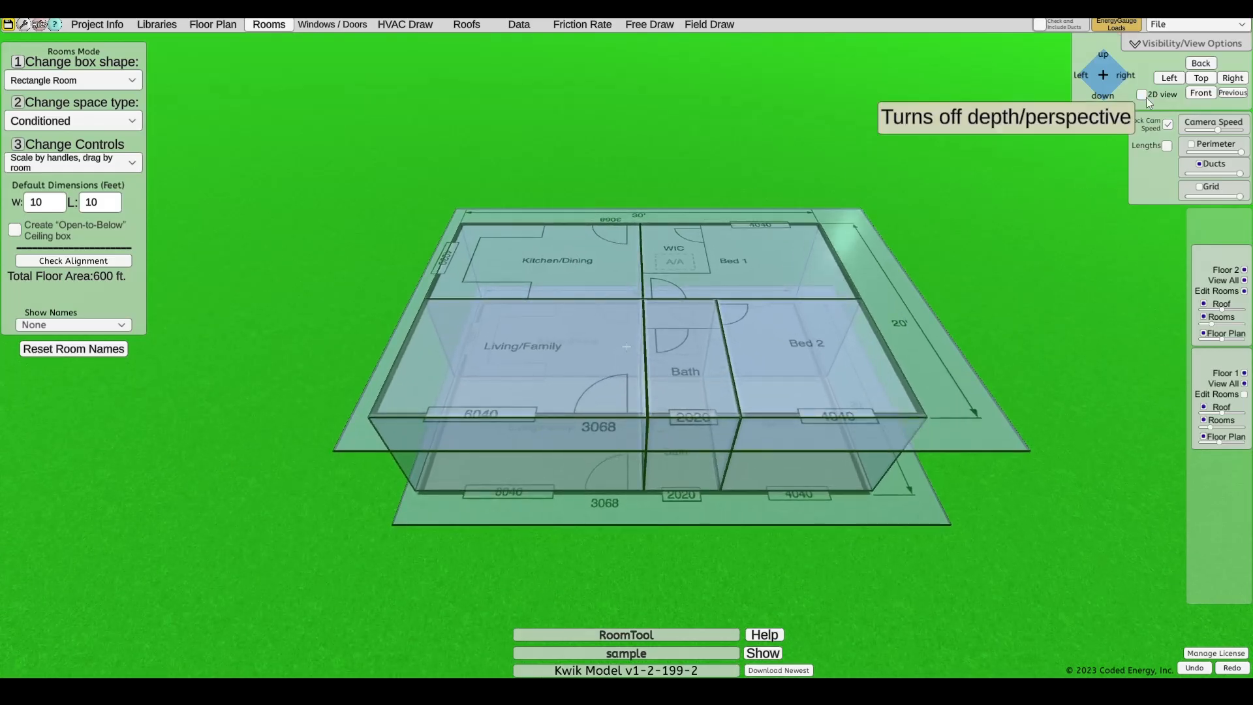
{"action": "left_click", "coordinate": [1202, 81]}
{"action": "left_click", "coordinate": [1156, 96]}
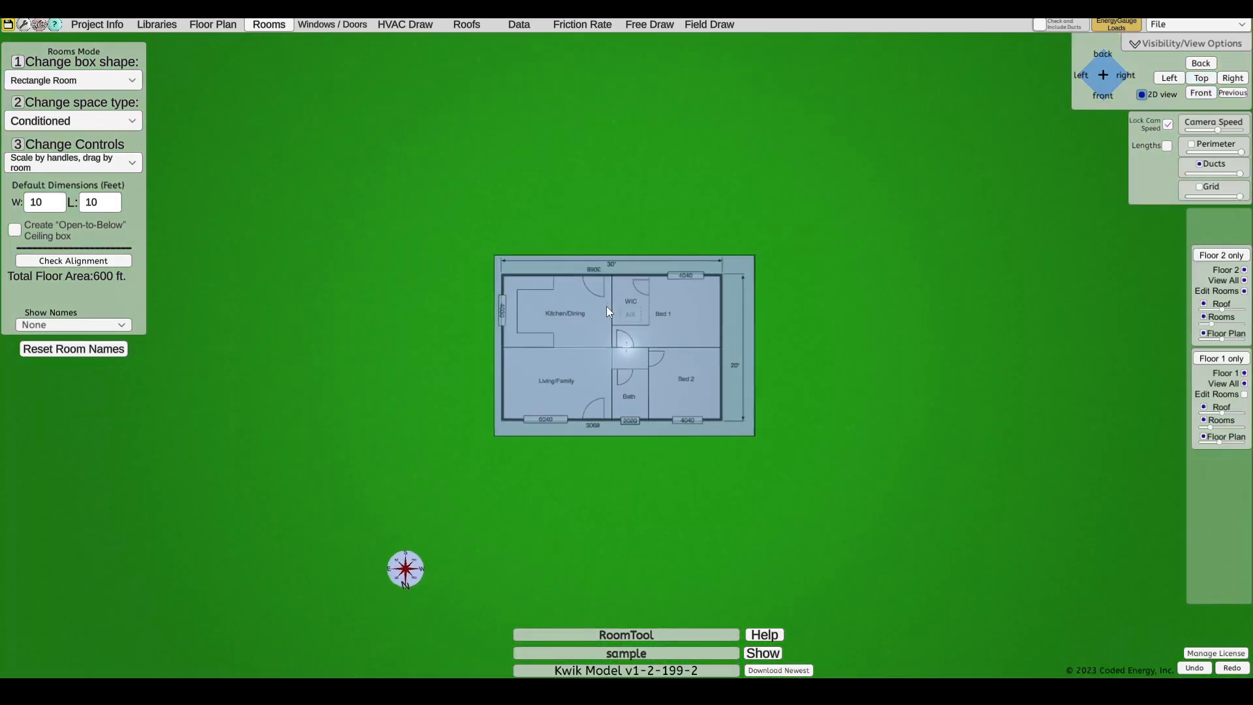
{"action": "scroll", "coordinate": [601, 318], "scroll_direction": "up", "scroll_amount": 2}
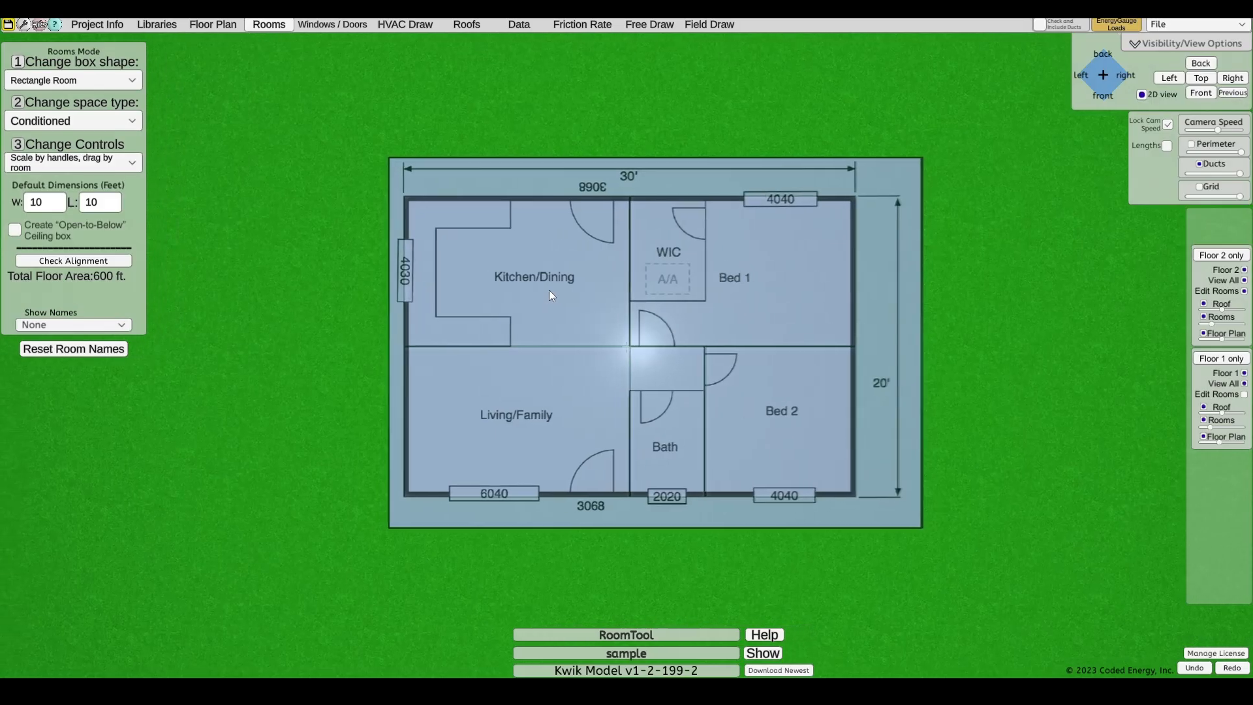
{"action": "left_click", "coordinate": [492, 301]}
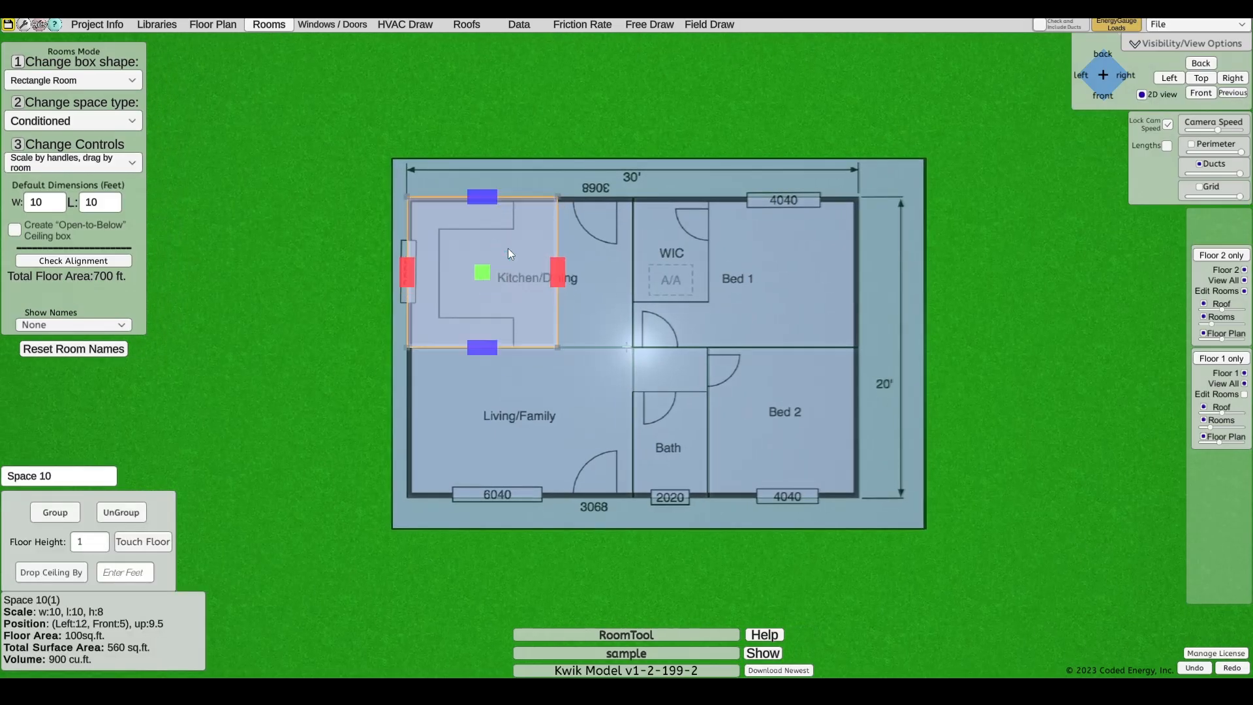
{"action": "left_click_drag", "start_coordinate": [561, 270], "coordinate": [632, 271]}
- Add a Floor 2 room box over Living/Family and widen it to 15 ft, up to the Bath wall
{"action": "left_click", "coordinate": [470, 420]}
{"action": "left_click", "coordinate": [467, 421]}
{"action": "left_click_drag", "start_coordinate": [481, 400], "coordinate": [496, 396]}
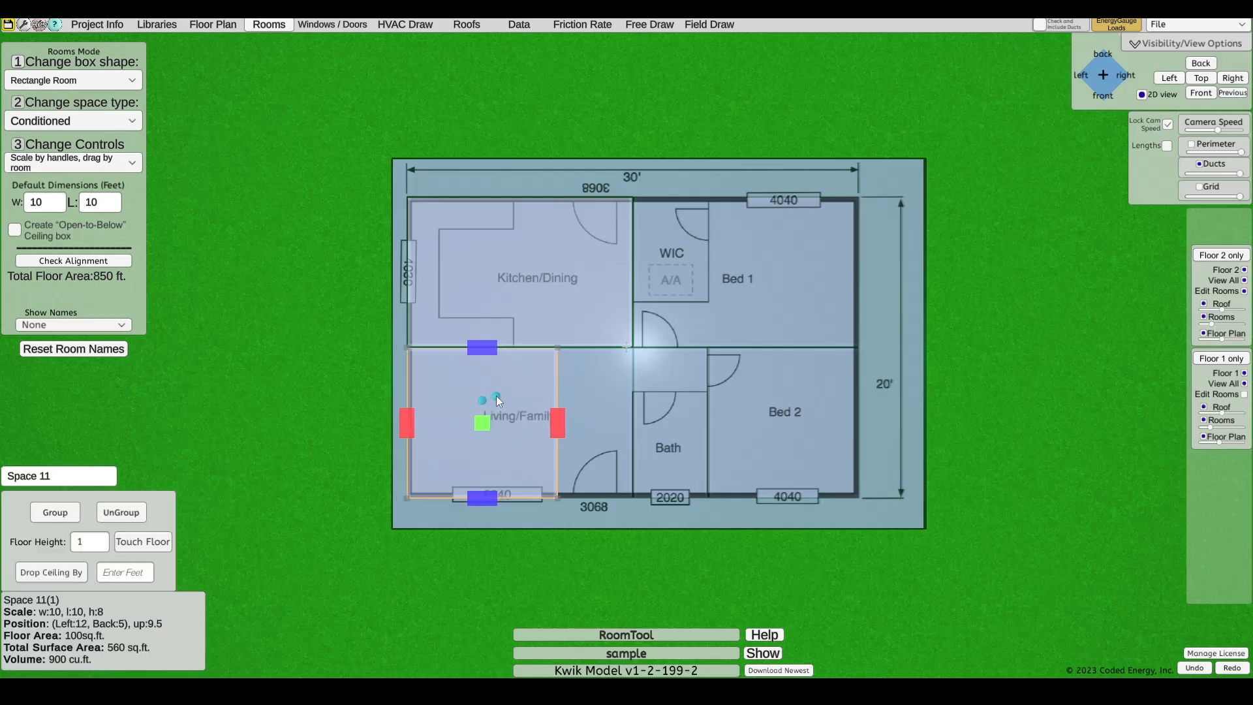
{"action": "left_click_drag", "start_coordinate": [551, 427], "coordinate": [628, 424]}
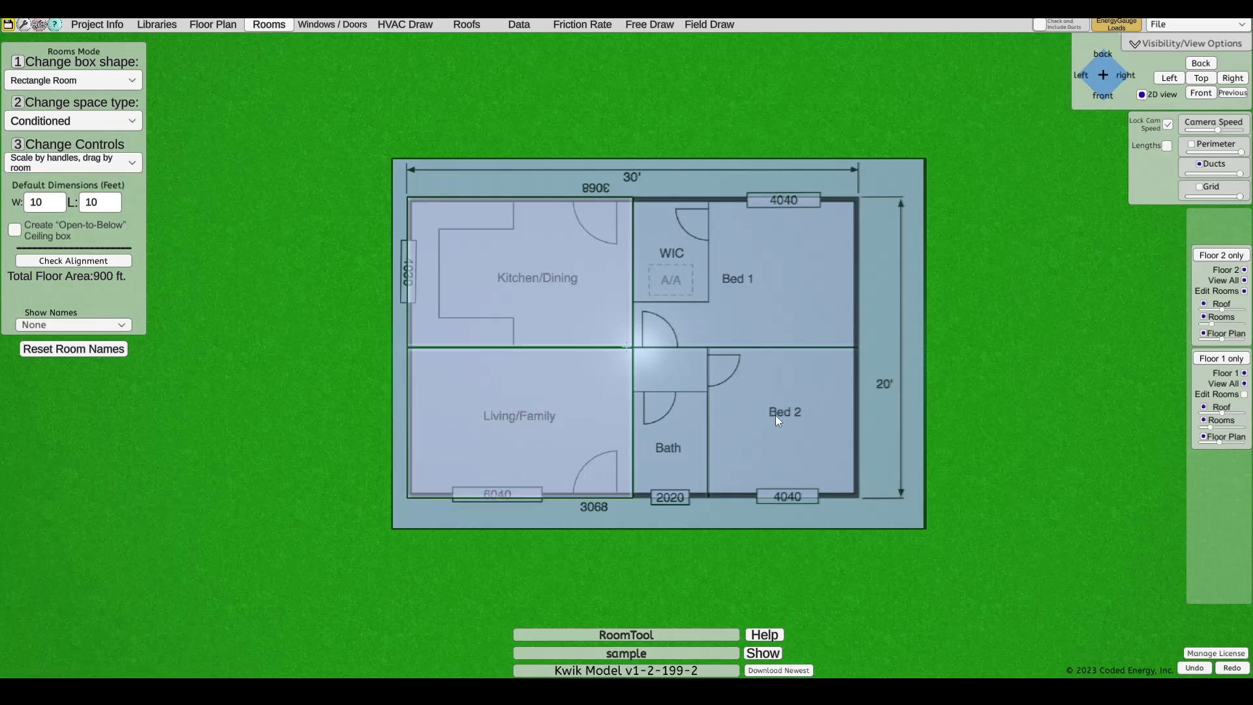
- Add a Floor 2 room box over Bed 1, align it with the Kitchen/Dining box, and widen it to the outer wall
{"action": "left_click", "coordinate": [724, 278]}
{"action": "left_click_drag", "start_coordinate": [725, 261], "coordinate": [712, 254]}
{"action": "left_click_drag", "start_coordinate": [787, 269], "coordinate": [868, 277]}
- Add Floor 2 room boxes over Bath and Bed 2, fit them to the plan, and deselect them
{"action": "left_click", "coordinate": [761, 451]}
{"action": "left_click_drag", "start_coordinate": [761, 450], "coordinate": [710, 424]}
{"action": "left_click", "coordinate": [796, 436]}
{"action": "left_click", "coordinate": [797, 434]}
{"action": "left_click_drag", "start_coordinate": [796, 398], "coordinate": [783, 389]}
{"action": "left_click", "coordinate": [980, 376]}
- Examine the two-storey model in perspective from the front, selecting the upper Living/Family box to check its handles
{"action": "left_click", "coordinate": [1153, 94]}
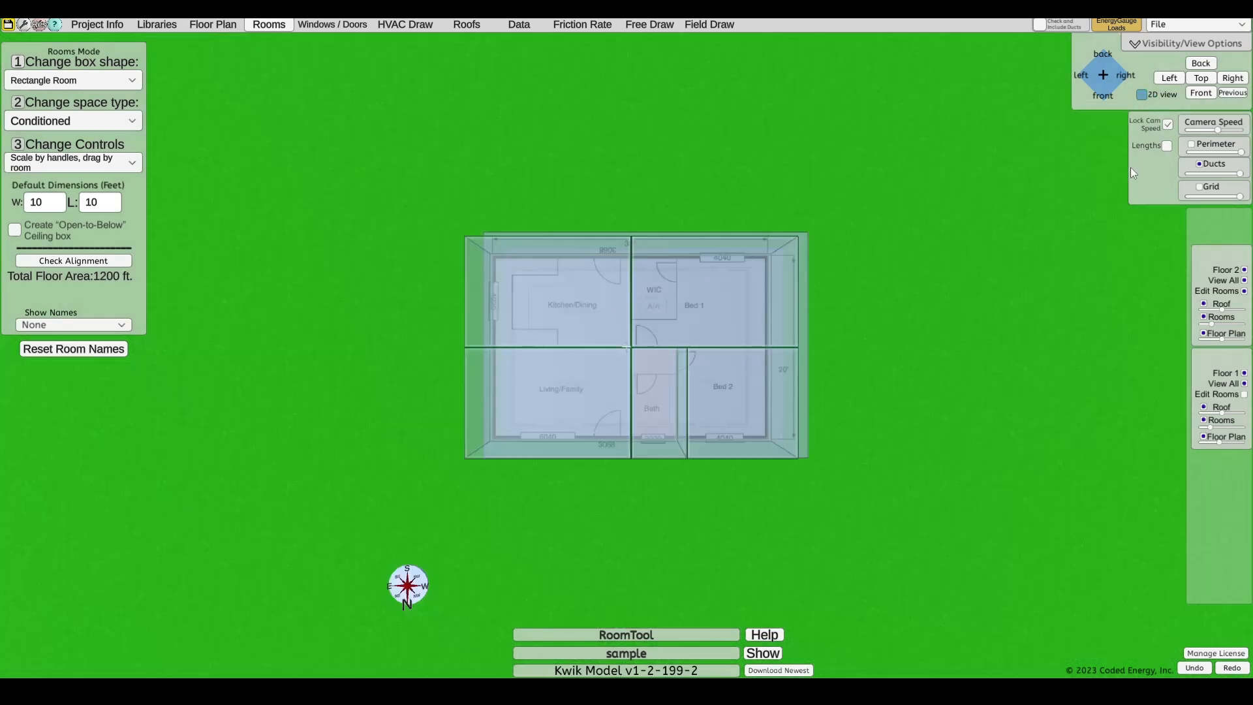
{"action": "left_click", "coordinate": [1203, 90]}
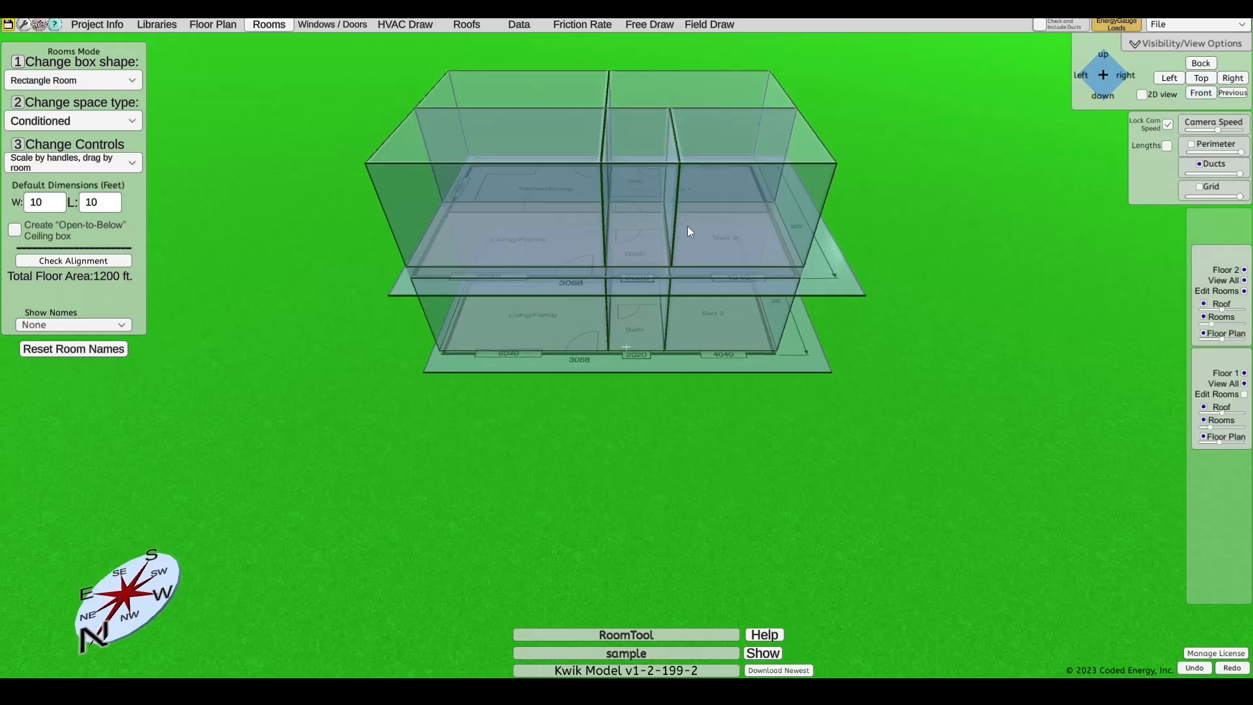
{"action": "left_click", "coordinate": [582, 260]}
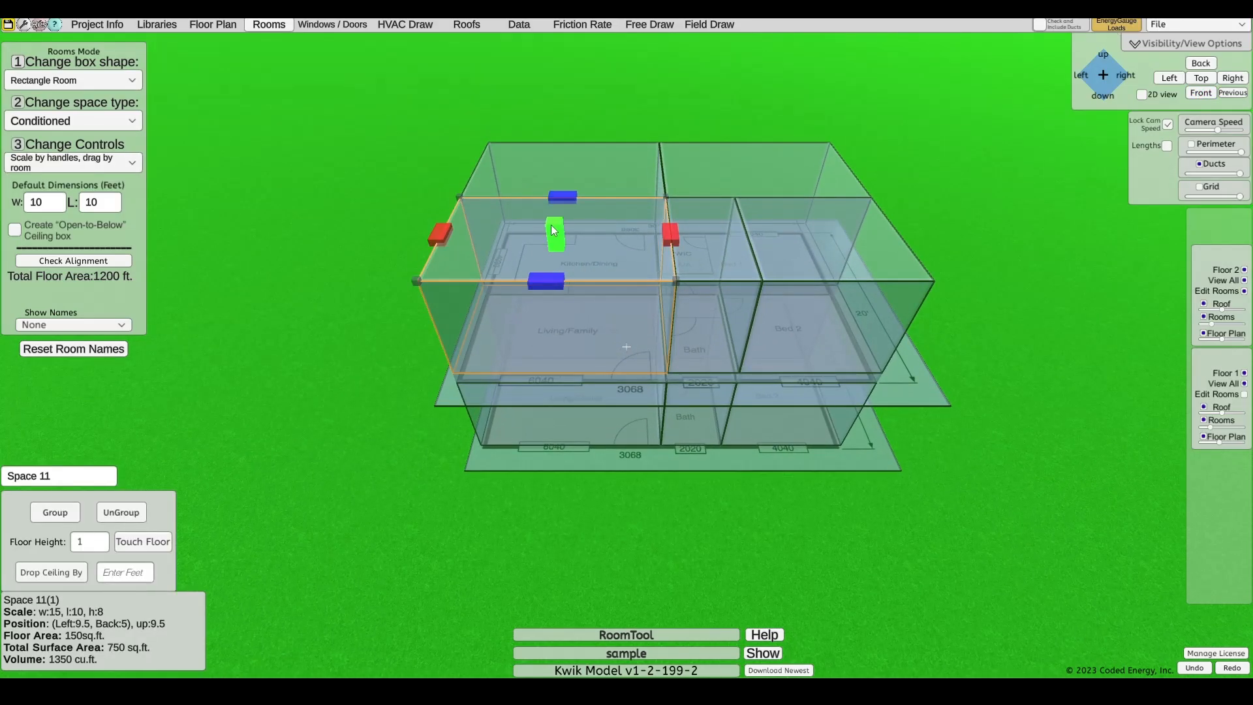
{"action": "left_click_drag", "start_coordinate": [553, 229], "coordinate": [524, 233]}
{"action": "left_click", "coordinate": [530, 140]}
{"action": "middle_click_drag", "start_coordinate": [574, 131], "coordinate": [562, 164]}
{"action": "left_click", "coordinate": [577, 255]}
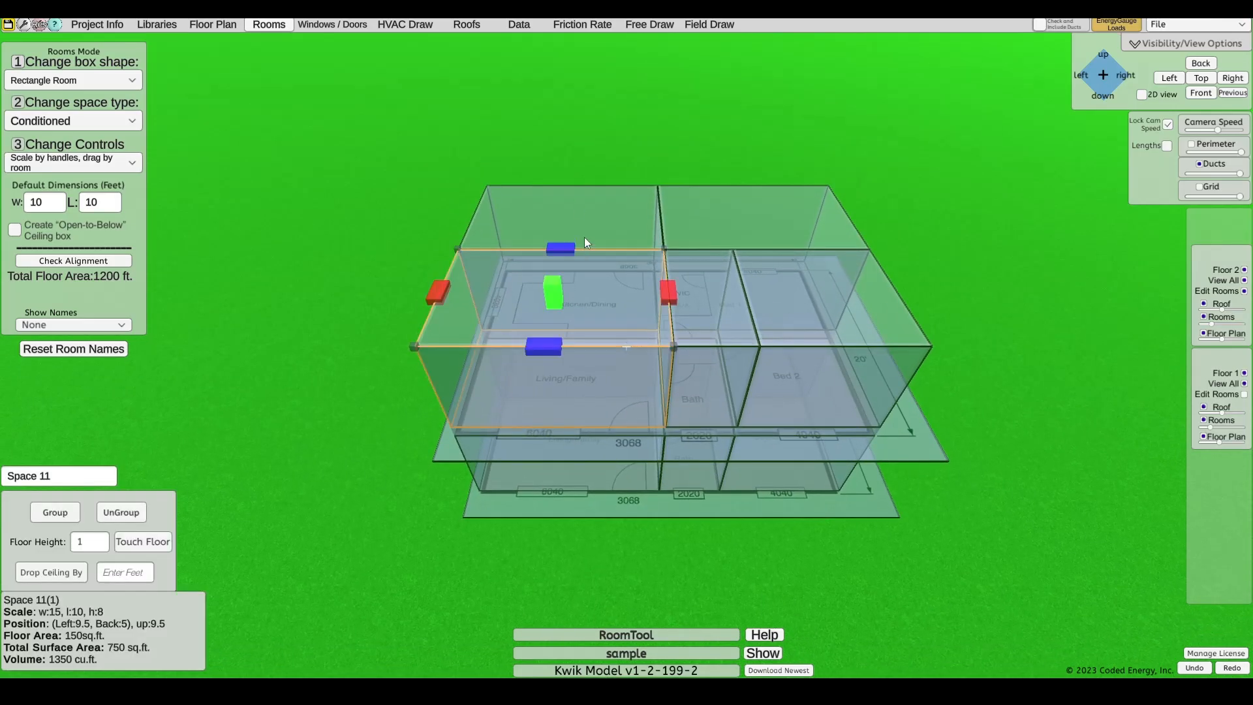
{"action": "left_click", "coordinate": [585, 237]}
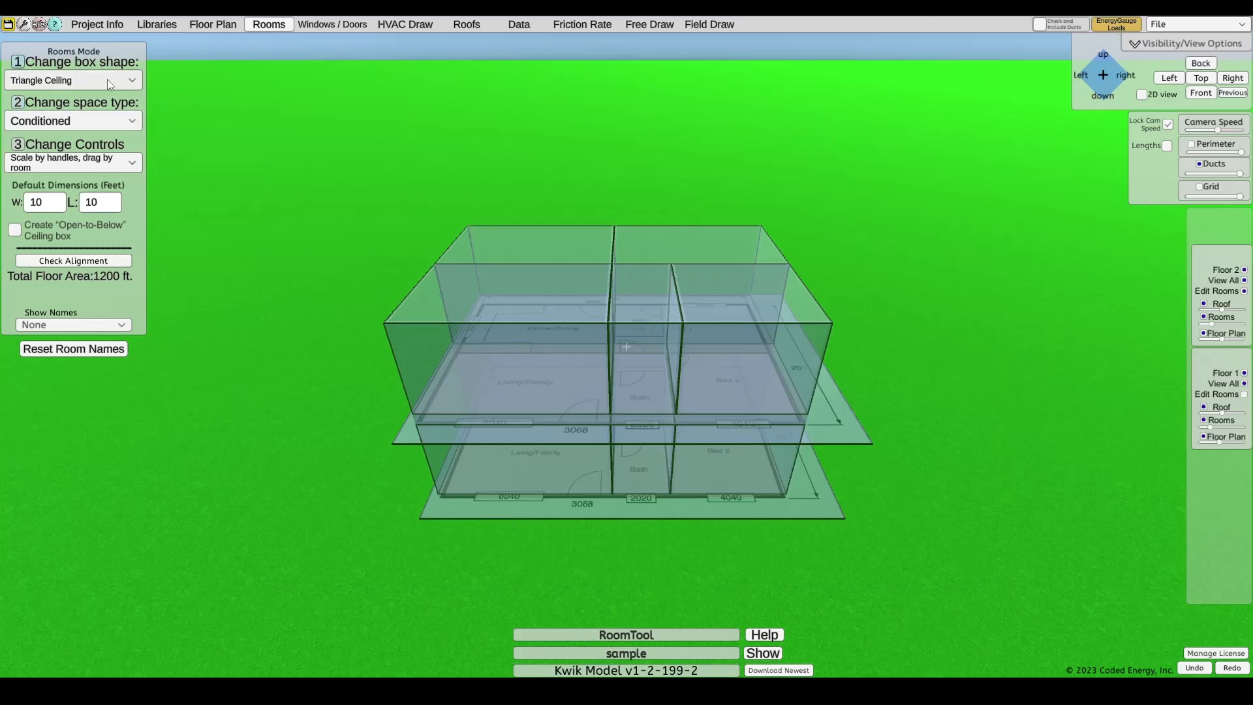
- Add a Vaulted Ceiling box on top of the upper Living/Family room, aligned with its front edge
{"action": "left_click", "coordinate": [107, 80]}
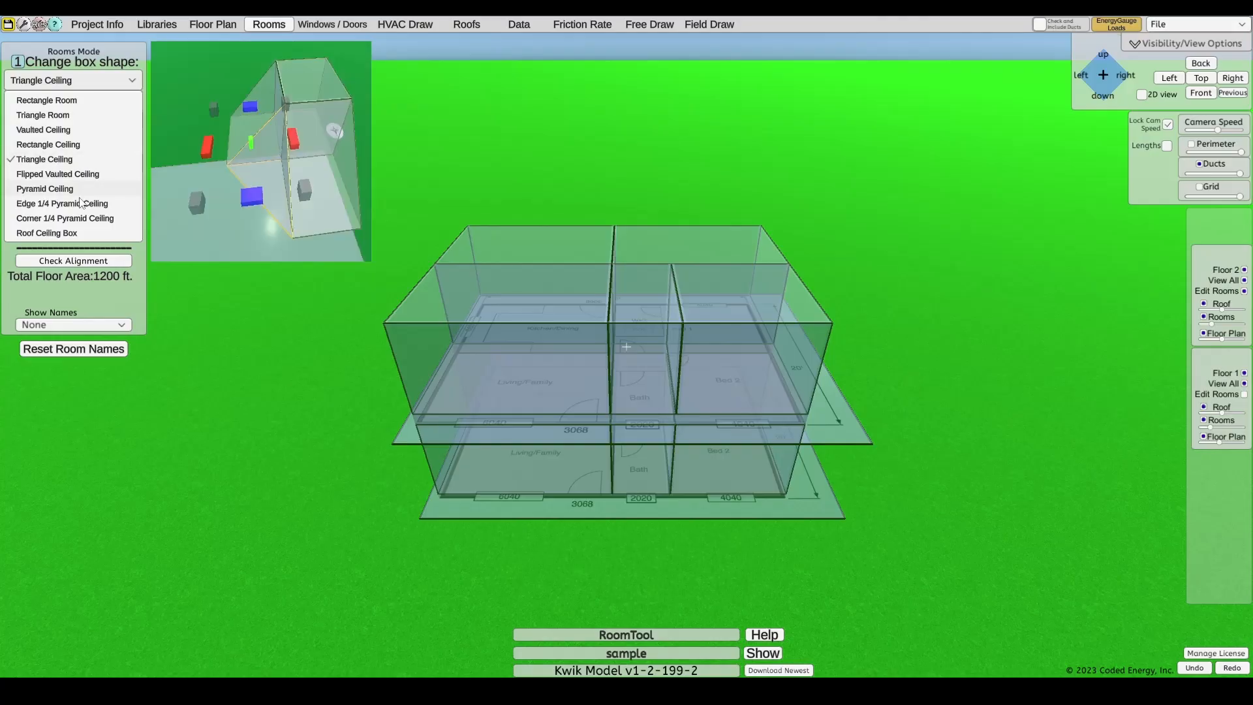
{"action": "left_click", "coordinate": [65, 133]}
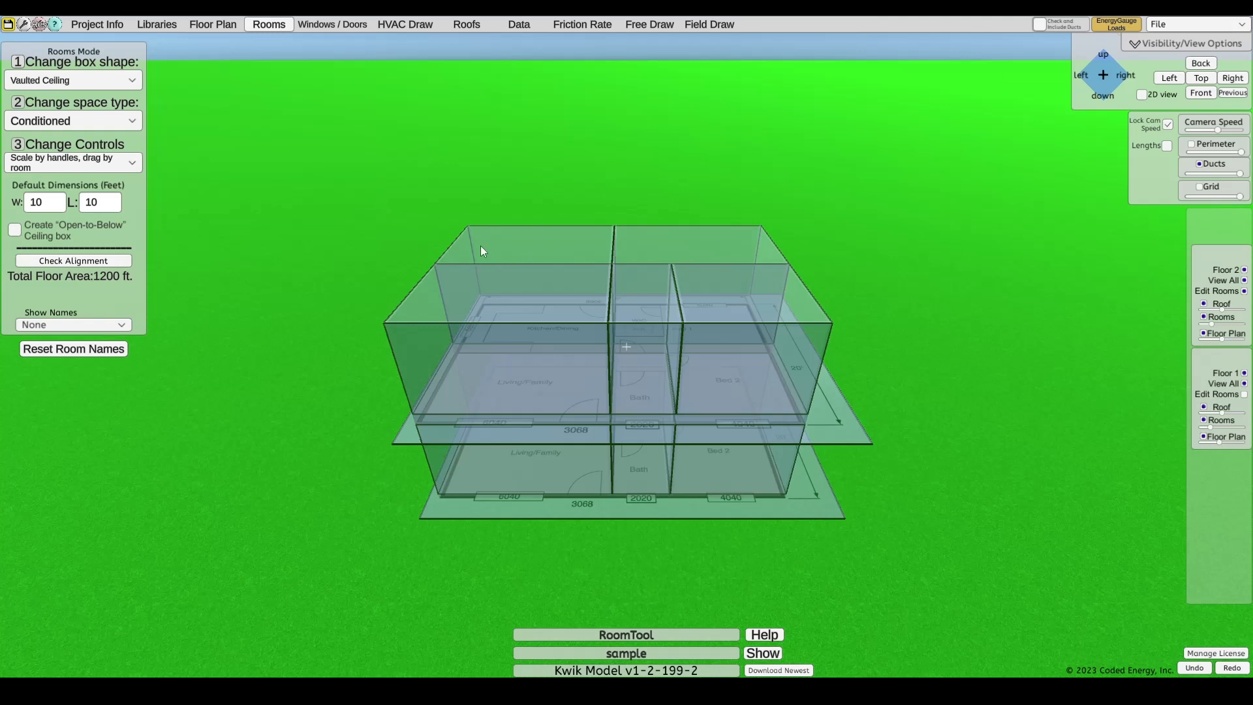
{"action": "scroll", "coordinate": [512, 231], "scroll_direction": "up", "scroll_amount": 4}
{"action": "double_click", "coordinate": [485, 304]}
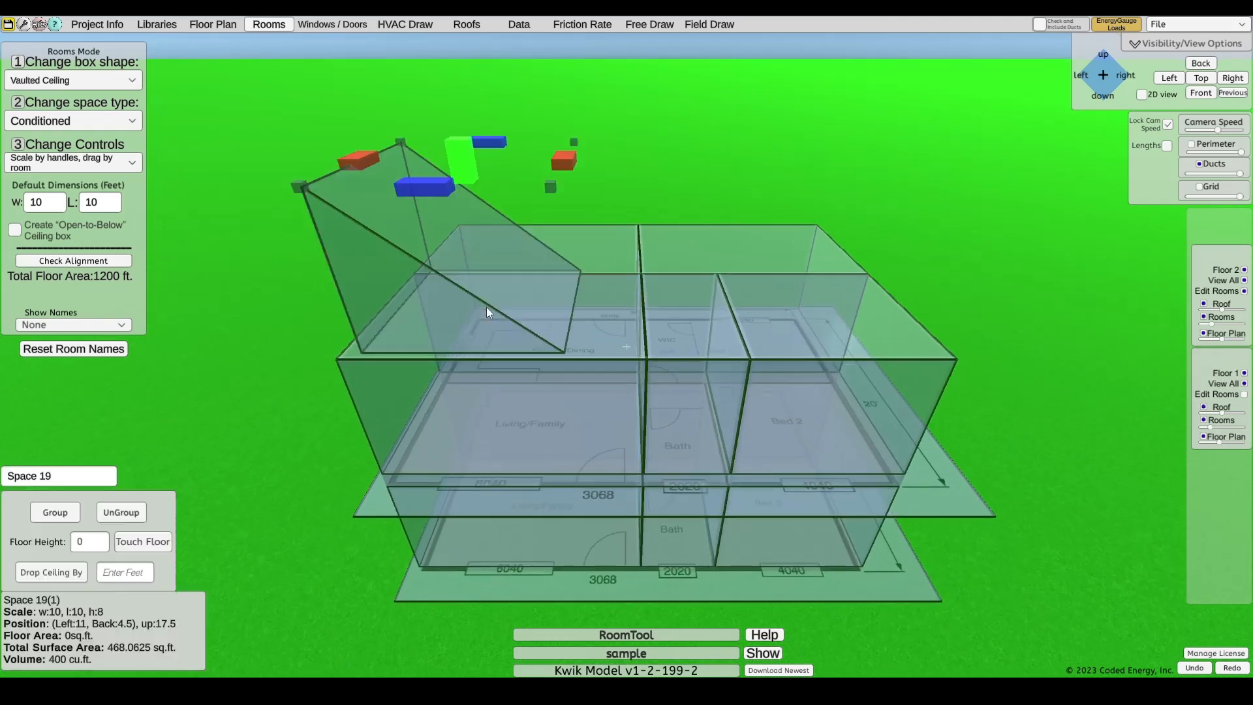
{"action": "left_click_drag", "start_coordinate": [488, 281], "coordinate": [514, 284]}
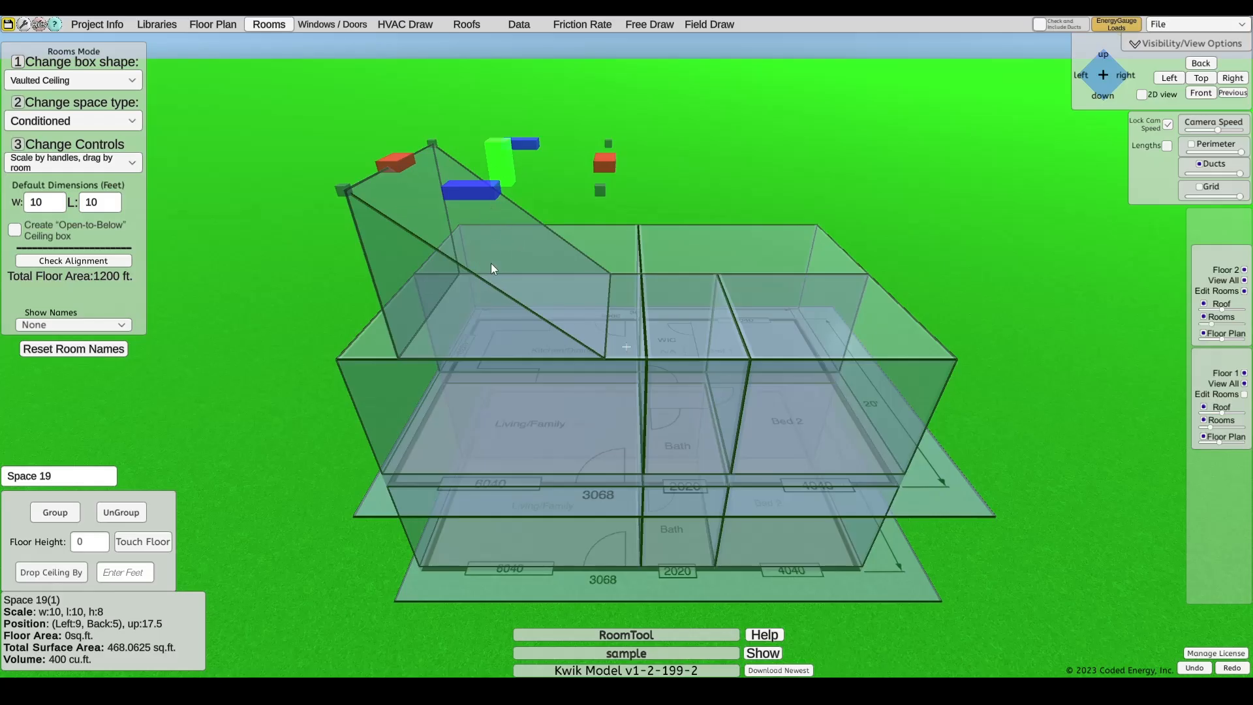
- Lower the Living/Family vaulted ceiling to 3 ft, rotate it three times, and widen it to 15 ft to cover the room
{"action": "left_click_drag", "start_coordinate": [506, 147], "coordinate": [506, 240]}
{"action": "key", "text": "r"}
{"action": "key", "text": "r"}
{"action": "key", "text": "r"}
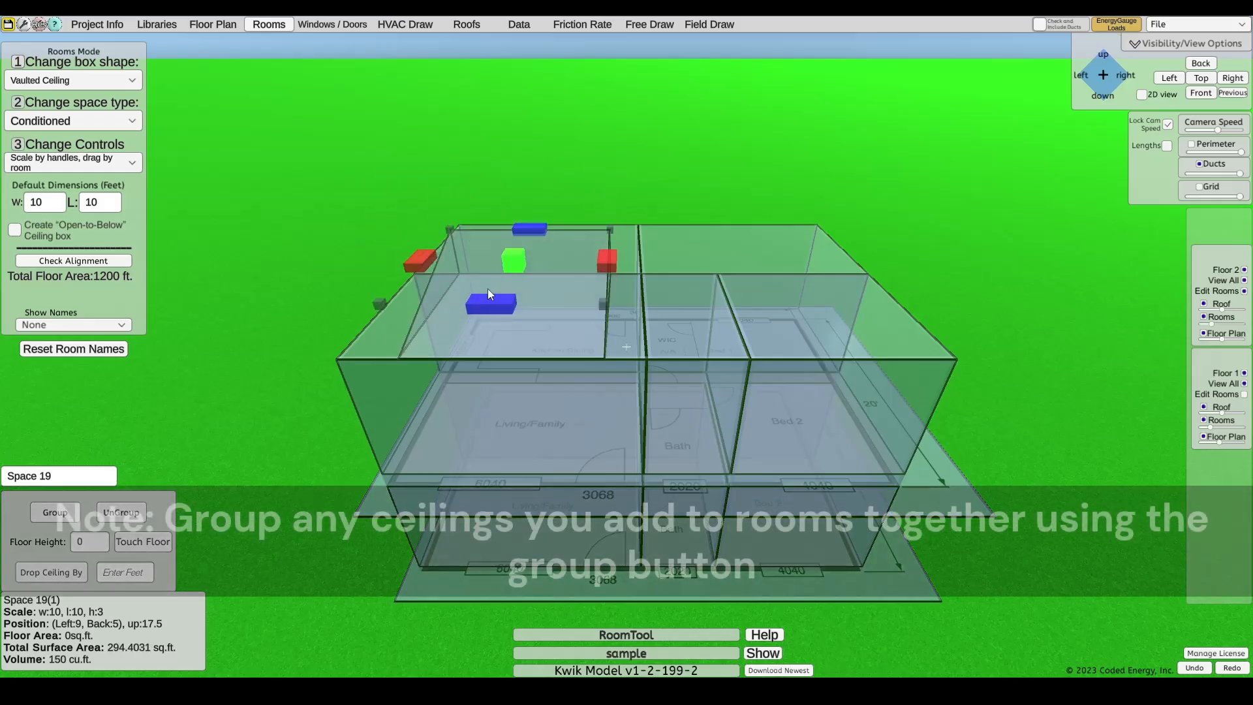
{"action": "left_click_drag", "start_coordinate": [543, 291], "coordinate": [643, 260]}
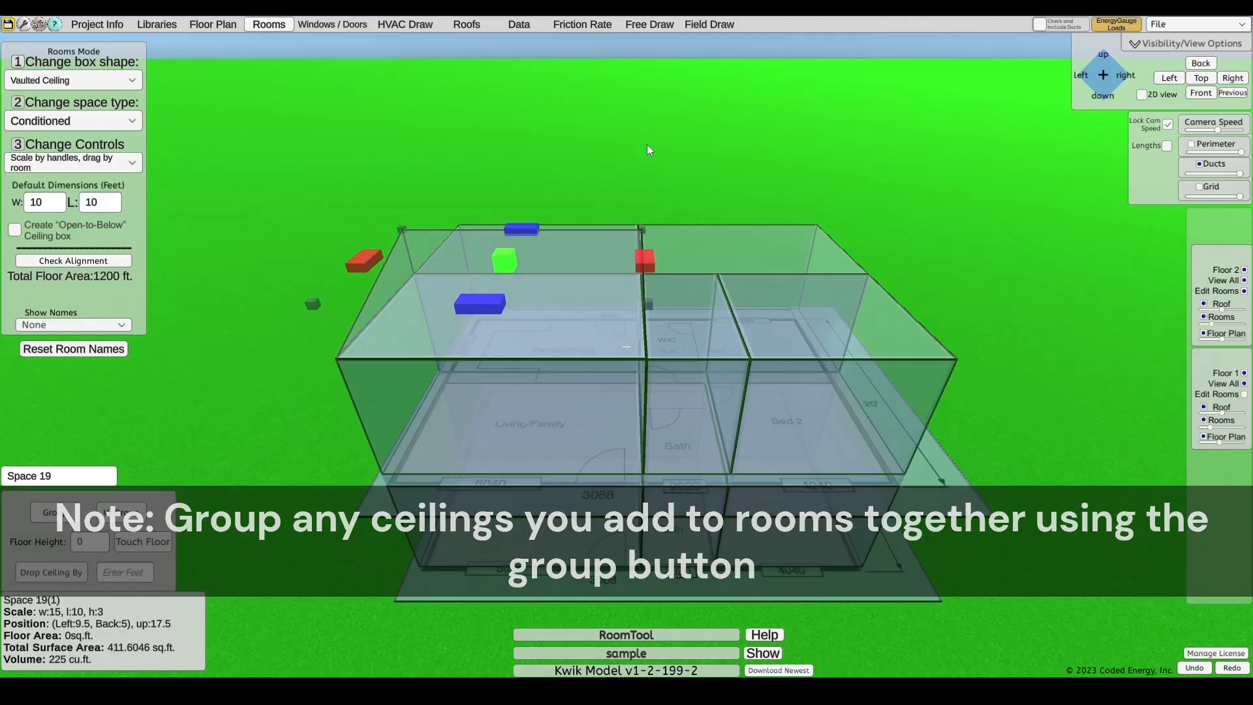
{"action": "left_click", "coordinate": [646, 181]}
- Add a second vaulted ceiling over the upper Bath and Bed 2 rooms, widen it to 15 ft, and adjust its height
{"action": "right_click_drag", "start_coordinate": [813, 228], "coordinate": [784, 269]}
{"action": "double_click", "coordinate": [761, 325]}
{"action": "left_click_drag", "start_coordinate": [761, 325], "coordinate": [785, 333]}
{"action": "left_click_drag", "start_coordinate": [797, 210], "coordinate": [905, 335]}
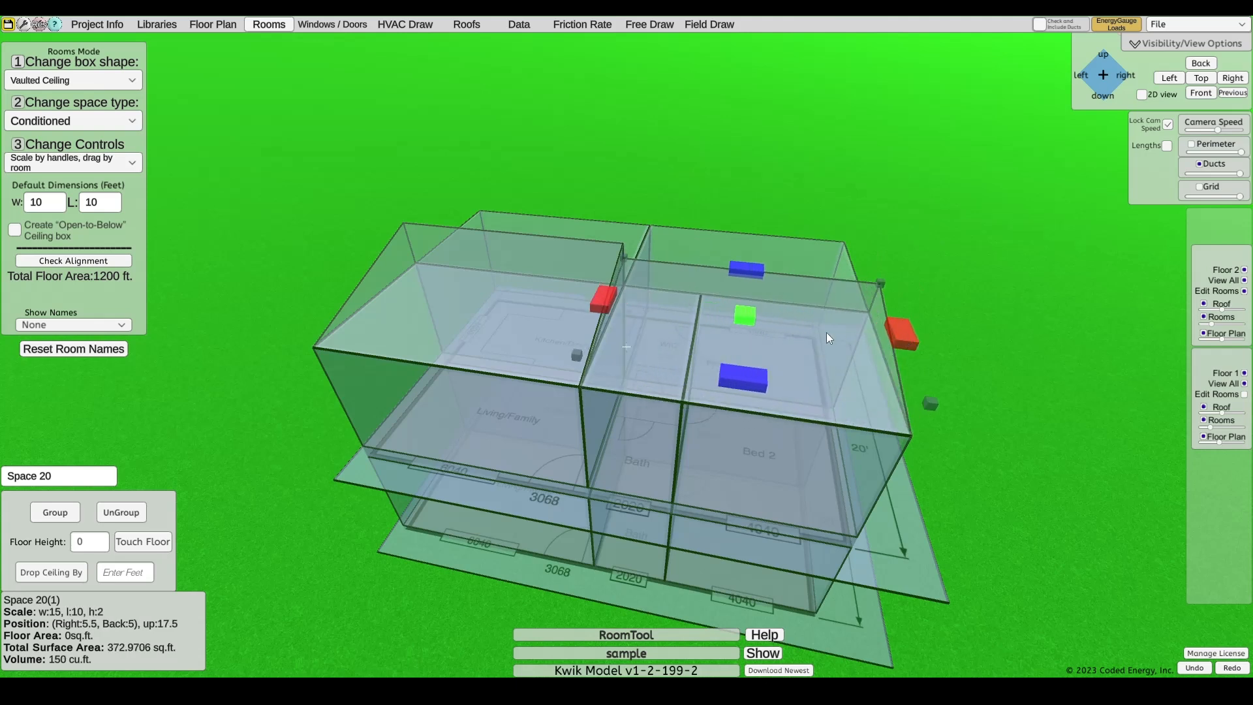
{"action": "left_click_drag", "start_coordinate": [751, 320], "coordinate": [750, 302]}
{"action": "left_click", "coordinate": [679, 139]}
- Add a Pyramid Ceiling box over the upper Bed 1 room, lower its height, and widen it to cover the room
{"action": "right_click_drag", "start_coordinate": [678, 140], "coordinate": [992, 294]}
{"action": "right_click_drag", "start_coordinate": [710, 299], "coordinate": [134, 167]}
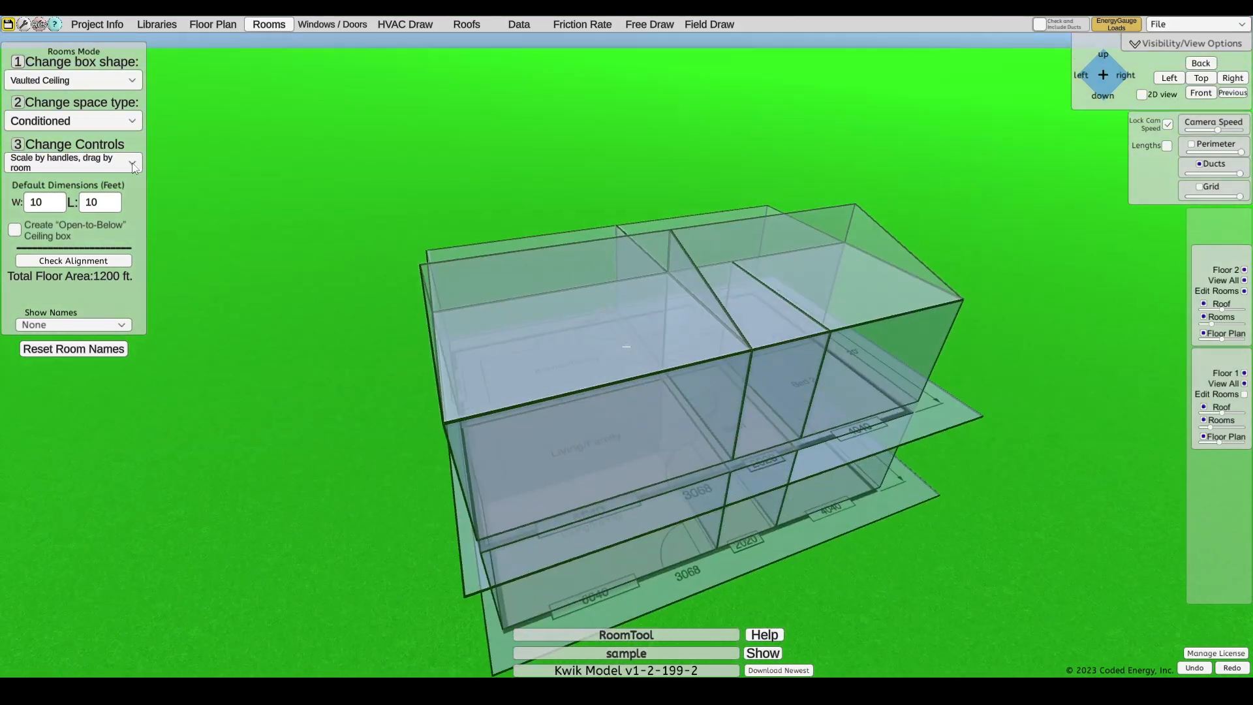
{"action": "left_click", "coordinate": [82, 81]}
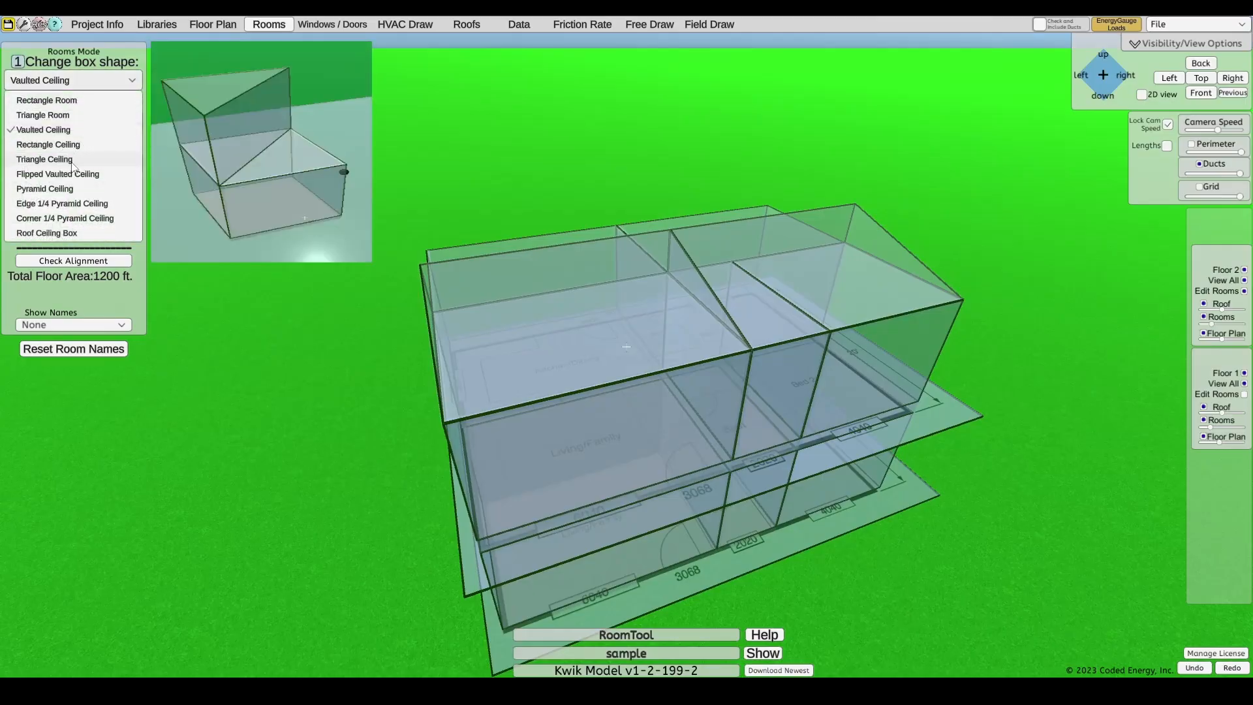
{"action": "left_click", "coordinate": [68, 187]}
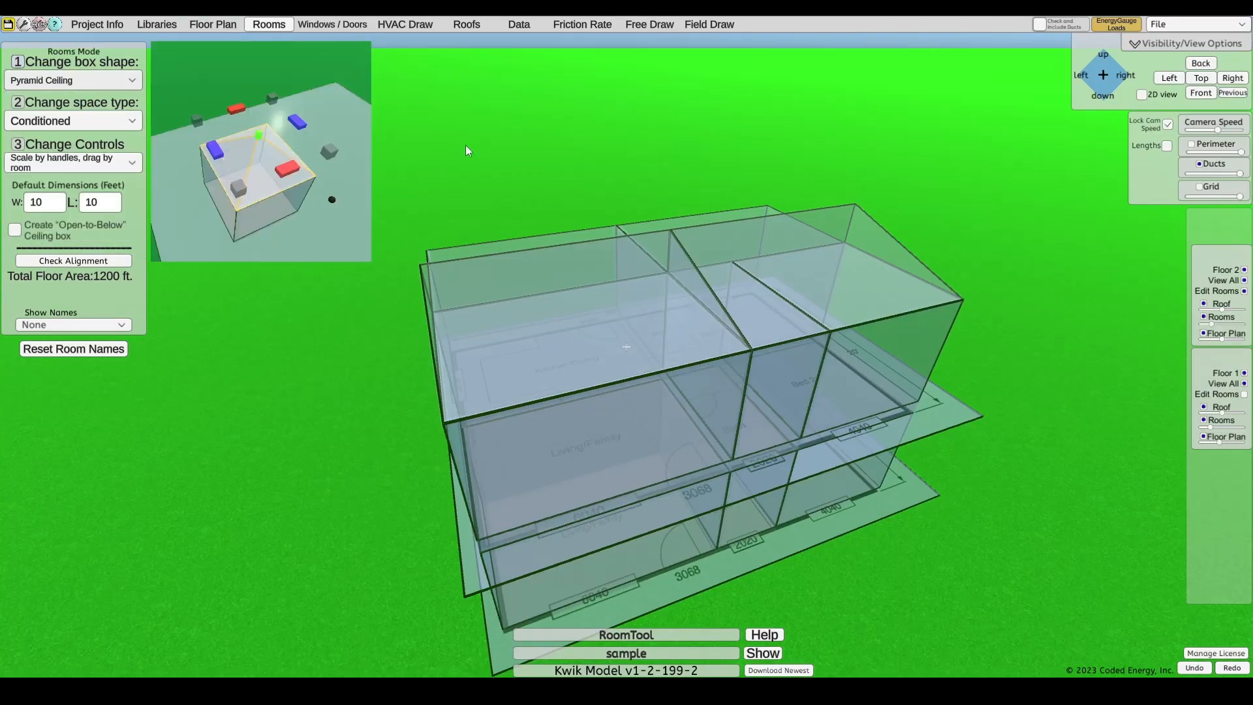
{"action": "left_click", "coordinate": [1200, 63]}
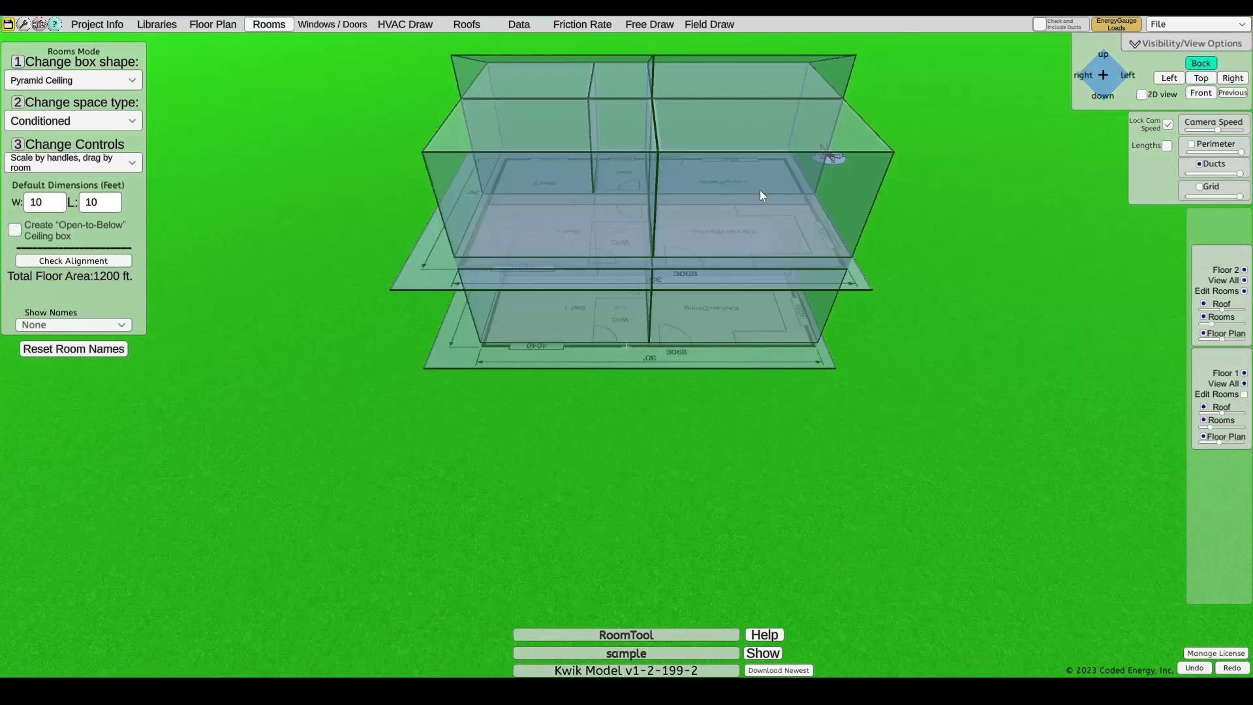
{"action": "middle_click_drag", "start_coordinate": [607, 129], "coordinate": [652, 307]}
{"action": "scroll", "coordinate": [663, 331], "scroll_direction": "up", "scroll_amount": 1}
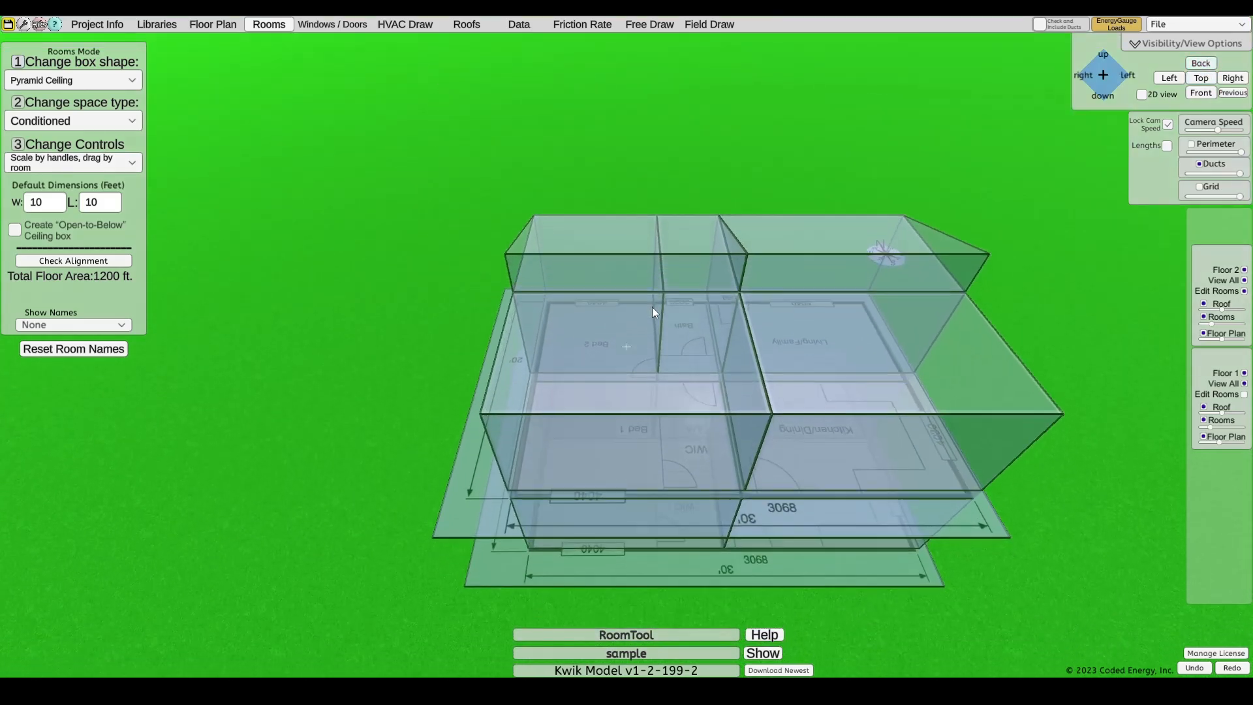
{"action": "double_click", "coordinate": [617, 338]}
{"action": "mouse_move", "coordinate": [616, 320]}
{"action": "left_mouse_down"}
{"action": "mouse_move", "coordinate": [627, 316]}
{"action": "mouse_move", "coordinate": [595, 312]}
{"action": "left_mouse_up"}
{"action": "left_click_drag", "start_coordinate": [578, 227], "coordinate": [580, 287]}
{"action": "left_click_drag", "start_coordinate": [671, 287], "coordinate": [485, 139]}
- Add a Triangle Ceiling box over the upper Kitchen/Dining room and align it with the room's edges
{"action": "left_click", "coordinate": [66, 80]}
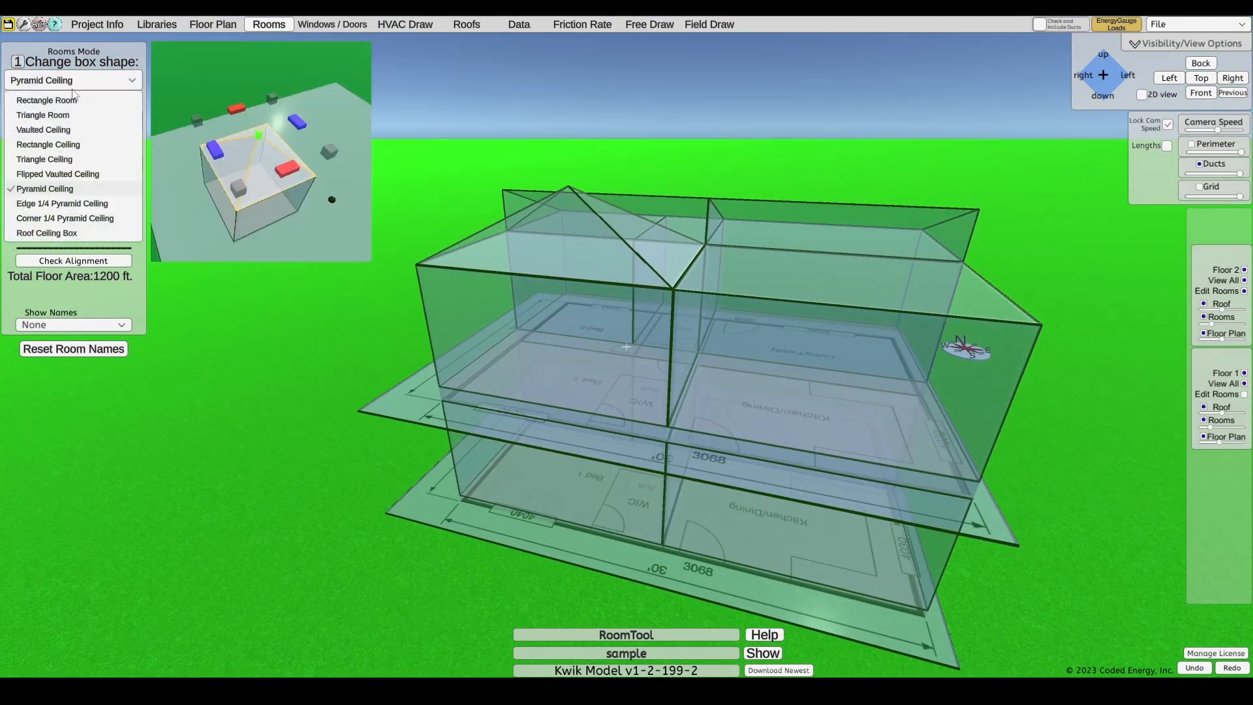
{"action": "left_click", "coordinate": [59, 159]}
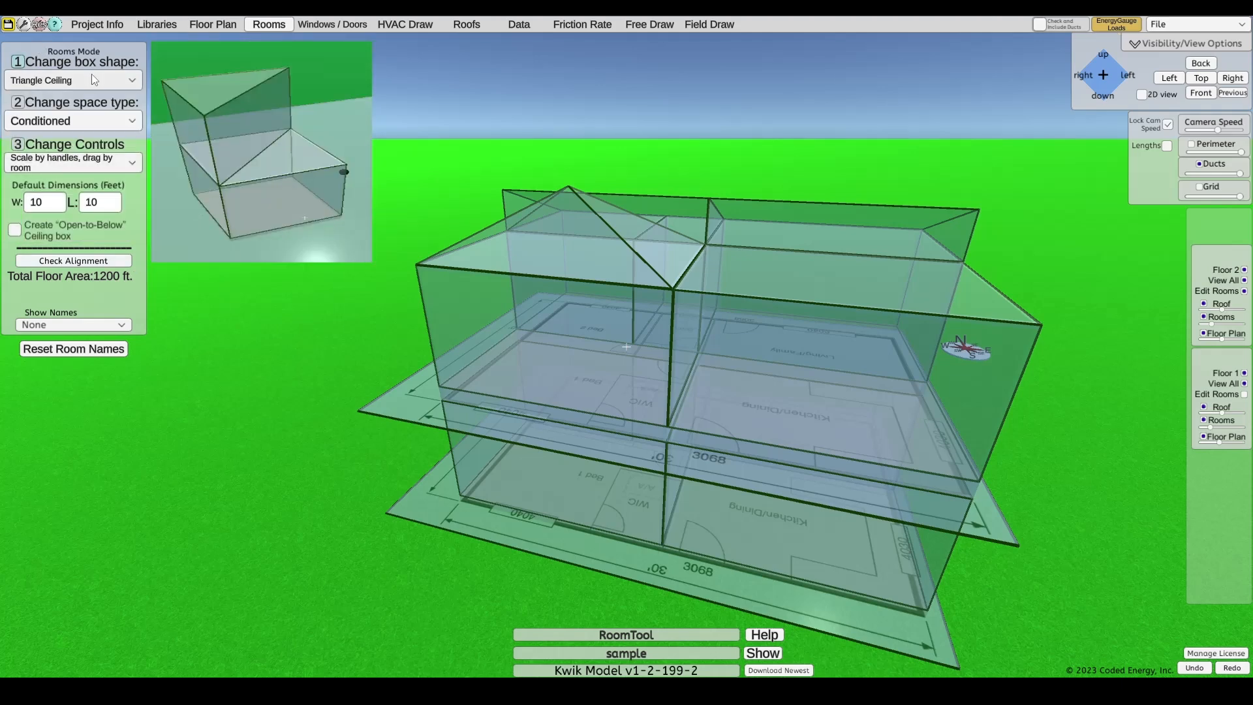
{"action": "left_click_drag", "start_coordinate": [432, 143], "coordinate": [295, 202]}
{"action": "scroll", "coordinate": [655, 351], "scroll_direction": "up", "scroll_amount": 3}
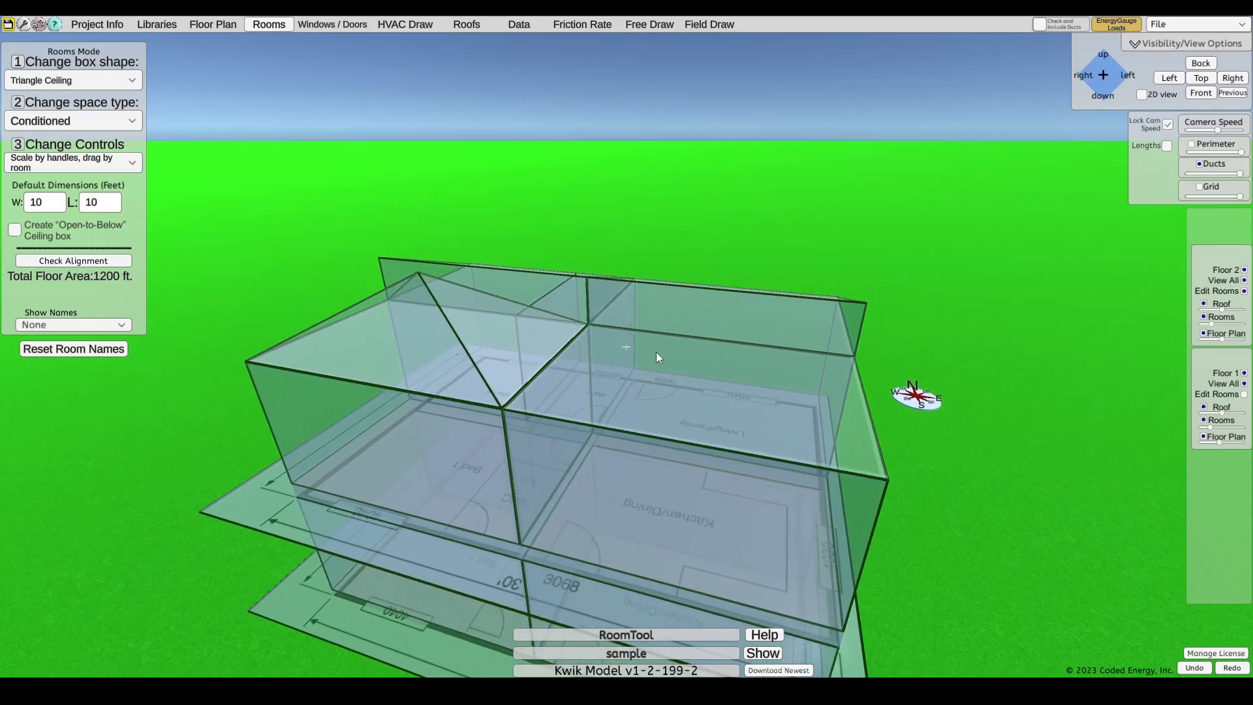
{"action": "left_click", "coordinate": [656, 360]}
{"action": "left_click_drag", "start_coordinate": [702, 361], "coordinate": [681, 334]}
- Lower the Kitchen/Dining triangle ceiling, widen it to the outer wall, and deselect it
{"action": "left_click_drag", "start_coordinate": [647, 189], "coordinate": [644, 296]}
{"action": "left_click_drag", "start_coordinate": [737, 320], "coordinate": [863, 345]}
{"action": "left_click", "coordinate": [763, 191]}
{"action": "left_click", "coordinate": [708, 327]}
{"action": "left_click", "coordinate": [773, 201]}
{"action": "mouse_move", "coordinate": [772, 201]}
{"action": "left_mouse_down"}
{"action": "mouse_move", "coordinate": [798, 285]}
{"action": "mouse_move", "coordinate": [578, 278]}
{"action": "mouse_move", "coordinate": [476, 209]}
{"action": "mouse_move", "coordinate": [586, 231]}
{"action": "mouse_move", "coordinate": [925, 245]}
{"action": "mouse_move", "coordinate": [433, 204]}
{"action": "mouse_move", "coordinate": [762, 229]}
{"action": "mouse_move", "coordinate": [480, 201]}
{"action": "mouse_move", "coordinate": [774, 178]}
{"action": "left_mouse_up"}
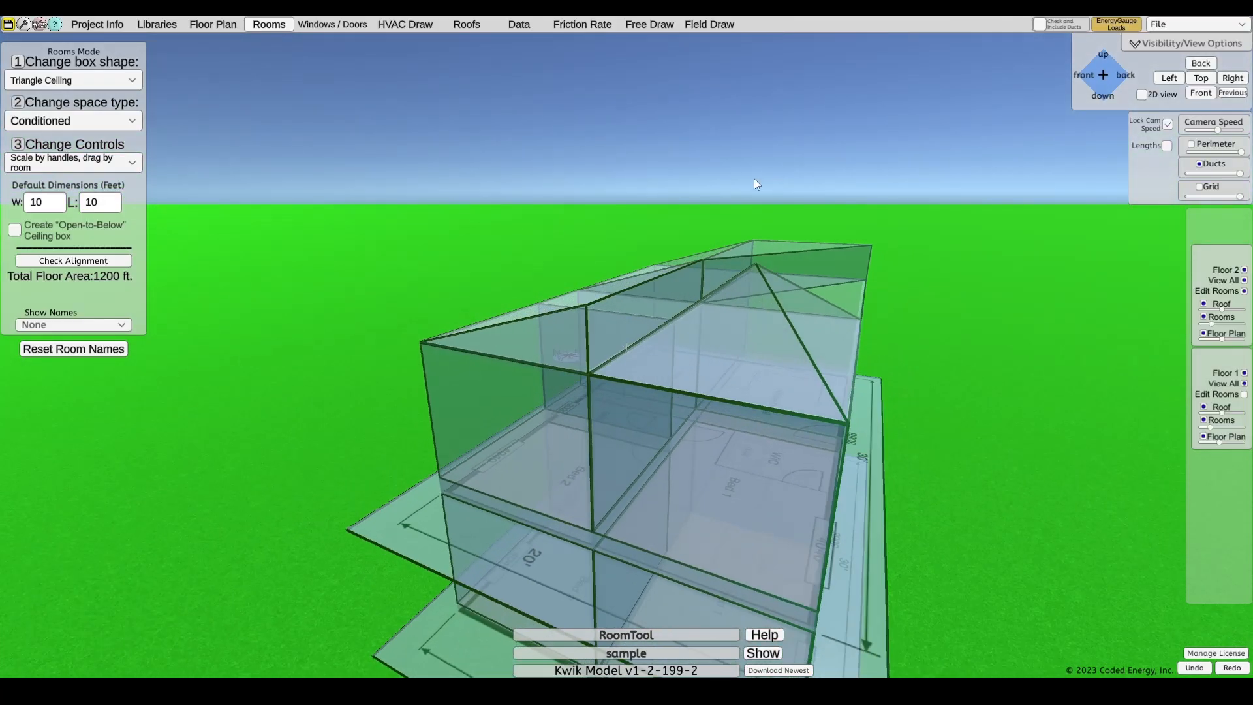
{"action": "left_click_drag", "start_coordinate": [491, 206], "coordinate": [202, 374]}
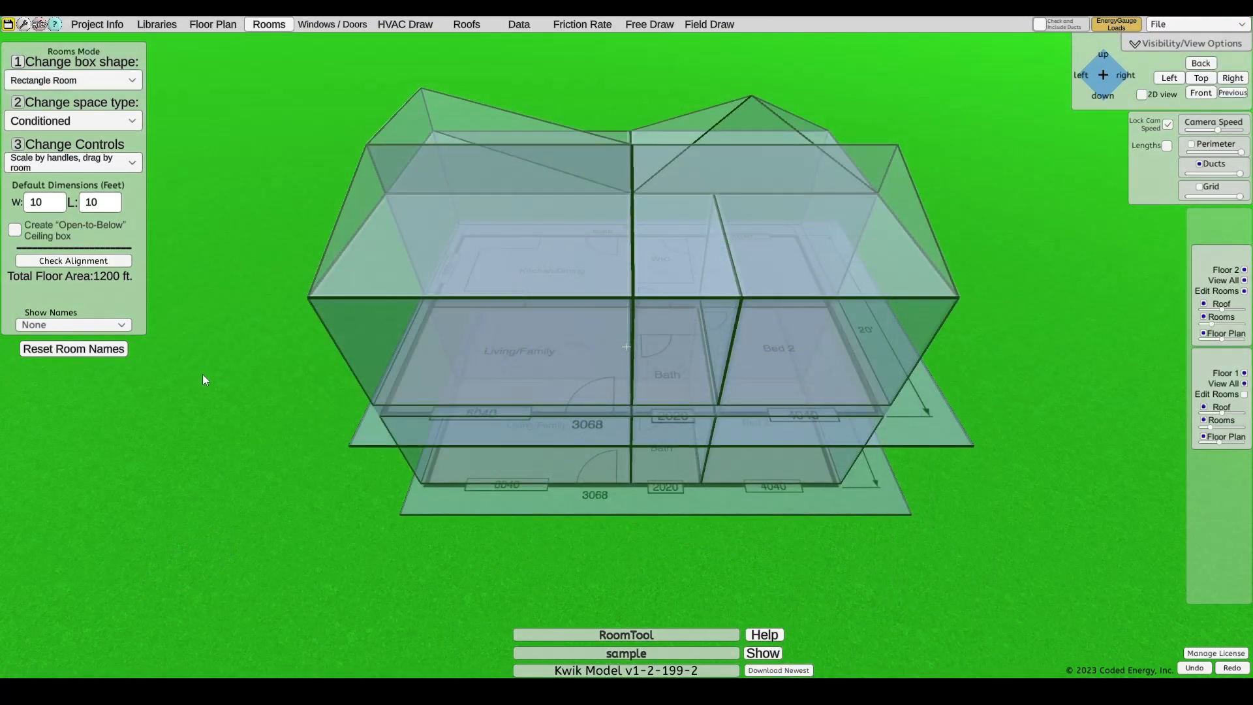